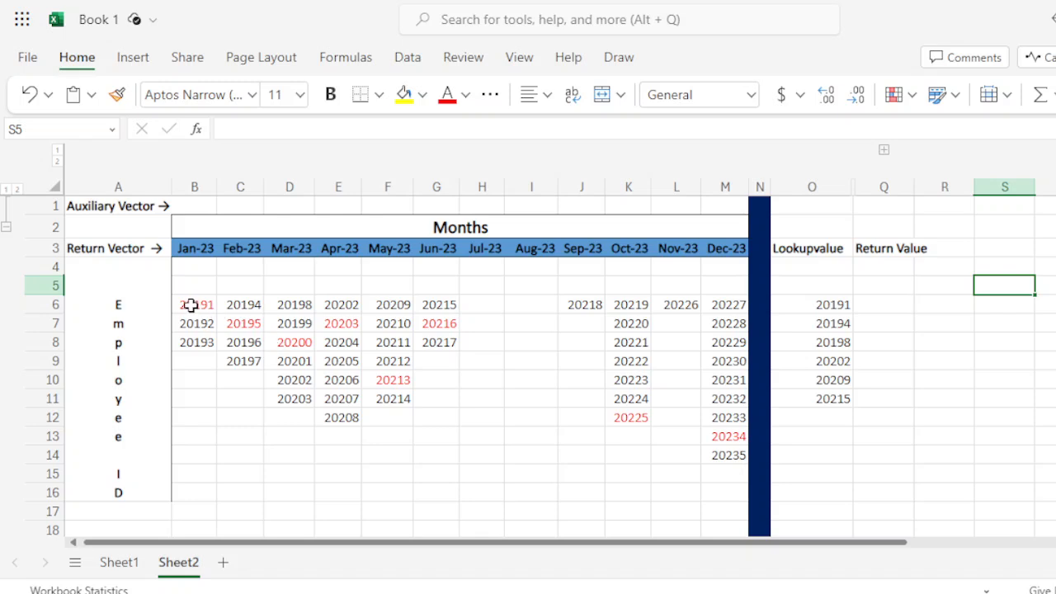
# Review the employee ID table B6:M14, the month headers B3:M3 and the lookup values O6:O11
pyautogui.moveTo(195, 305); pyautogui.dragTo(438, 323)
pyautogui.moveTo(540, 351); pyautogui.dragTo(732, 453)
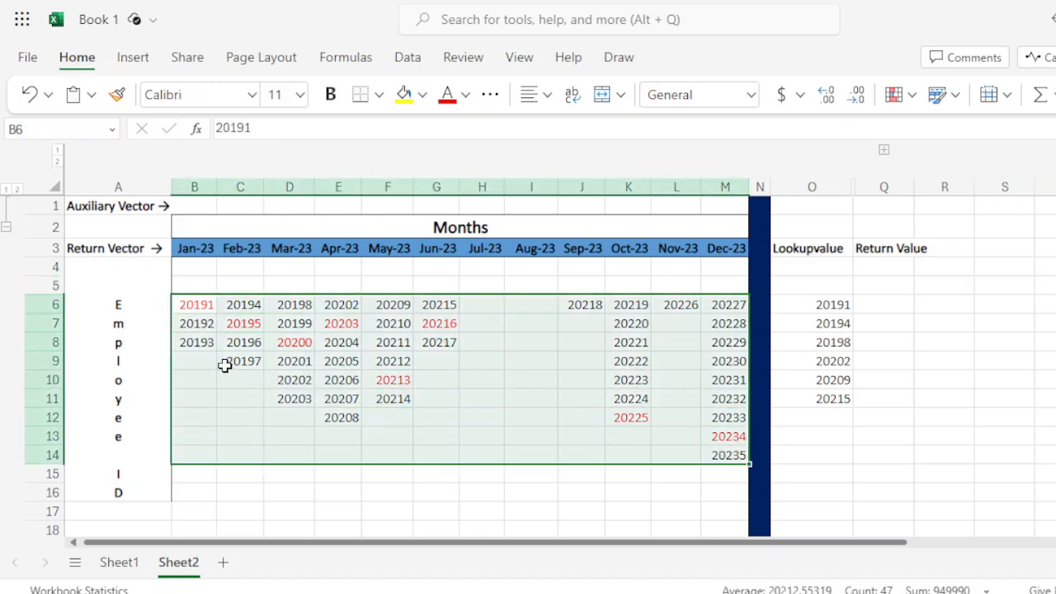
pyautogui.moveTo(199, 244); pyautogui.dragTo(740, 250)
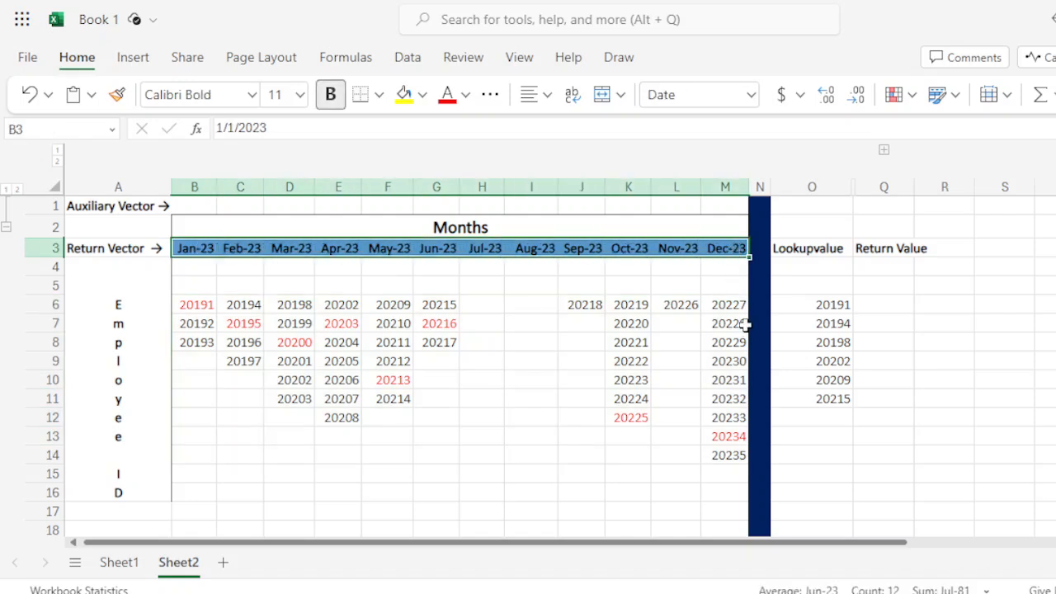
pyautogui.click(836, 303)
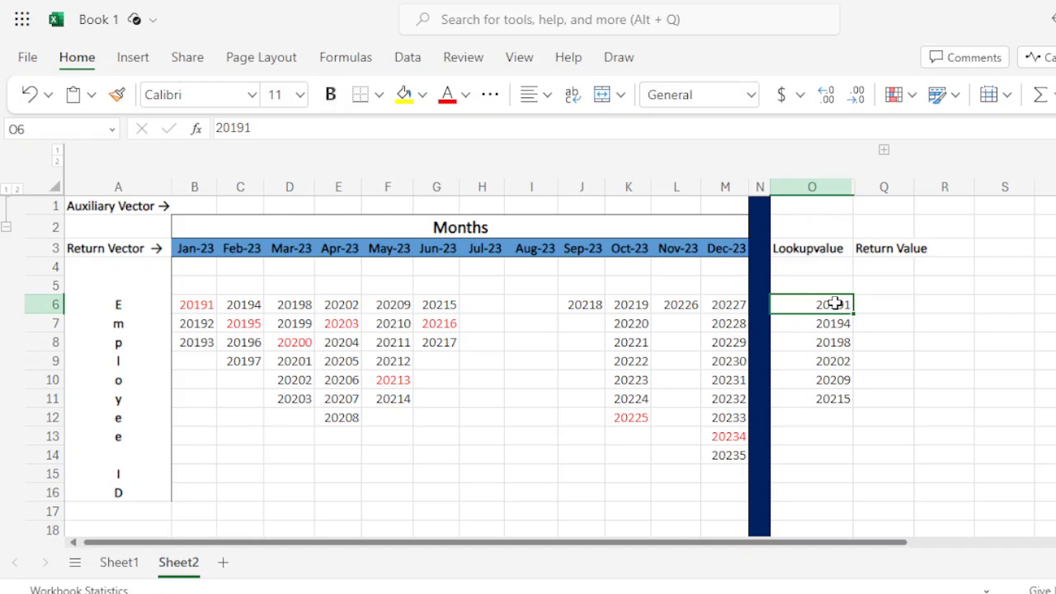
pyautogui.moveTo(835, 304); pyautogui.dragTo(816, 396)
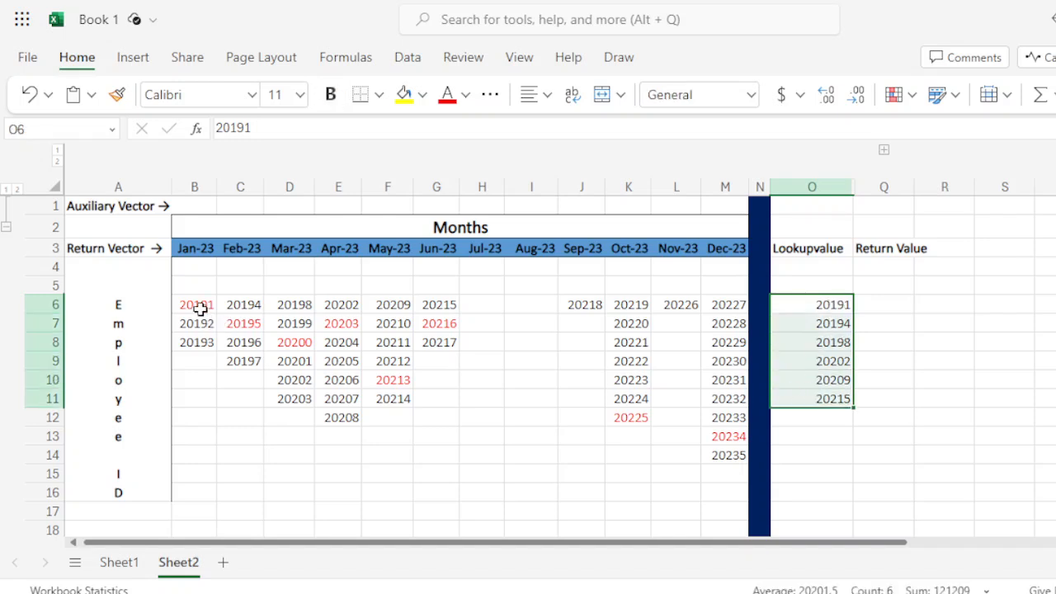
# Fill the first row of employee IDs, B6:M6, with yellow
pyautogui.moveTo(198, 306); pyautogui.dragTo(691, 300)
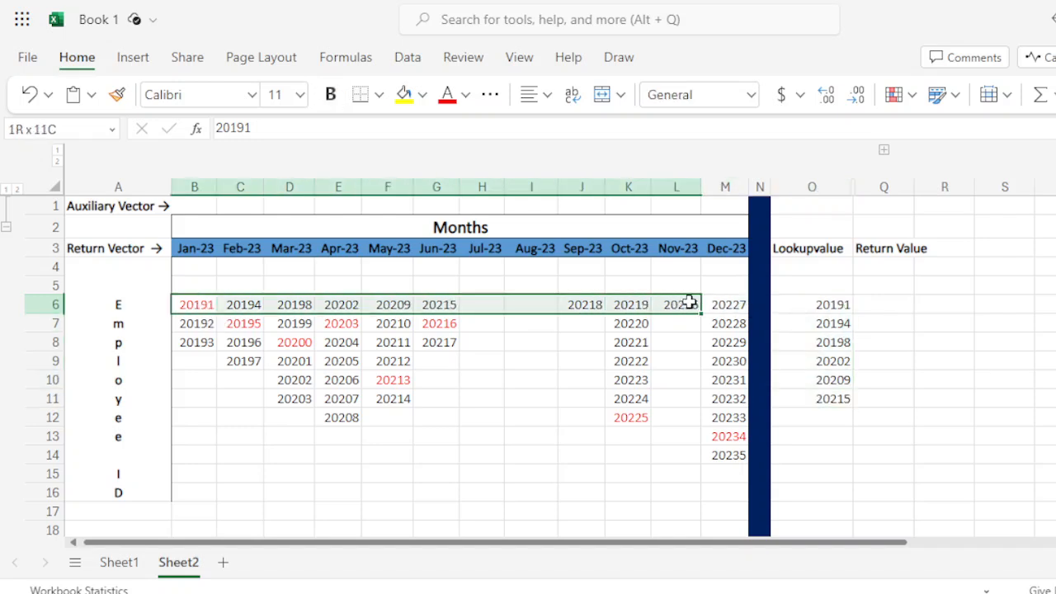
pyautogui.click(404, 94)
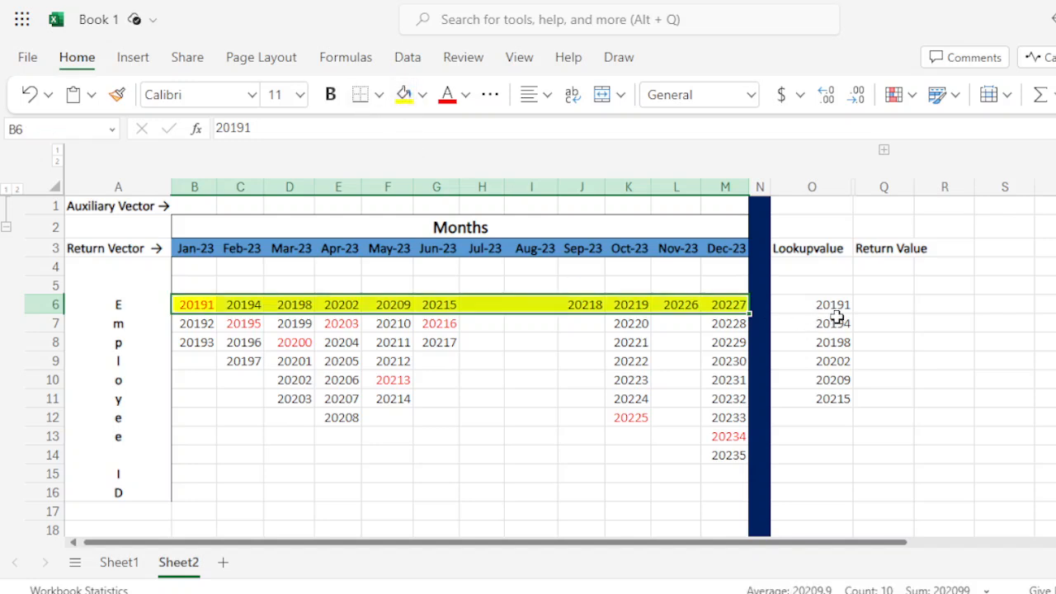
# Start an XLOOKUP formula in Q6 with lookup value O6 and the absolute lookup array $B$6:$M$6
pyautogui.click(884, 305)
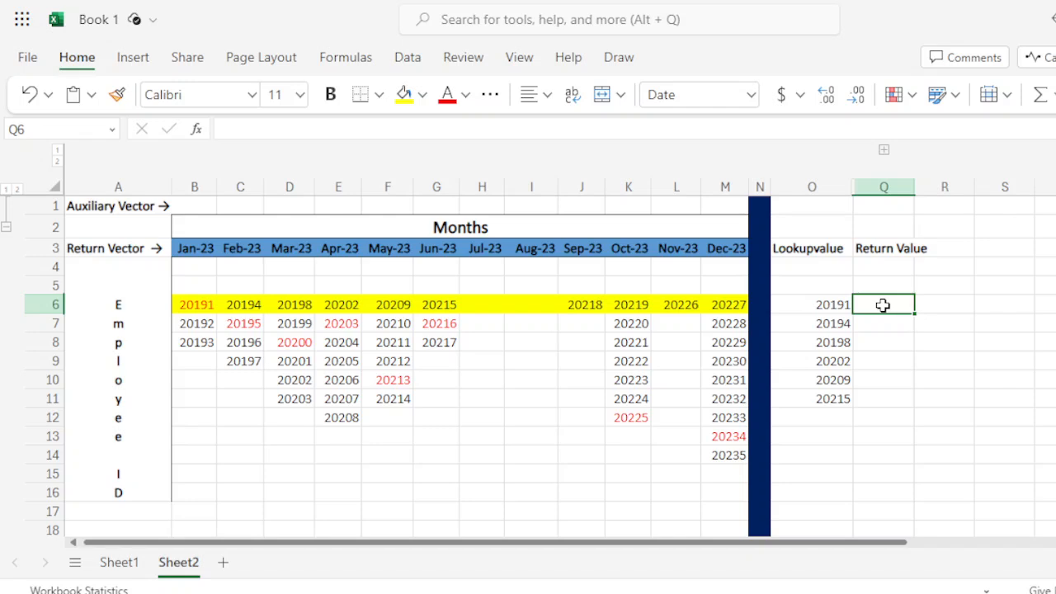
pyautogui.write('=x')
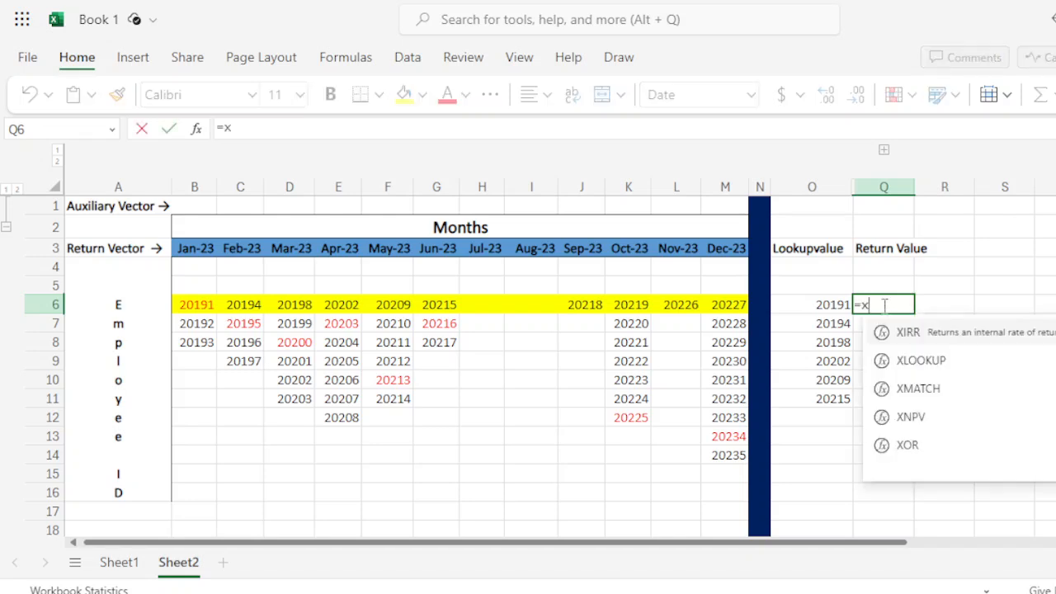
pyautogui.write('lookup(')
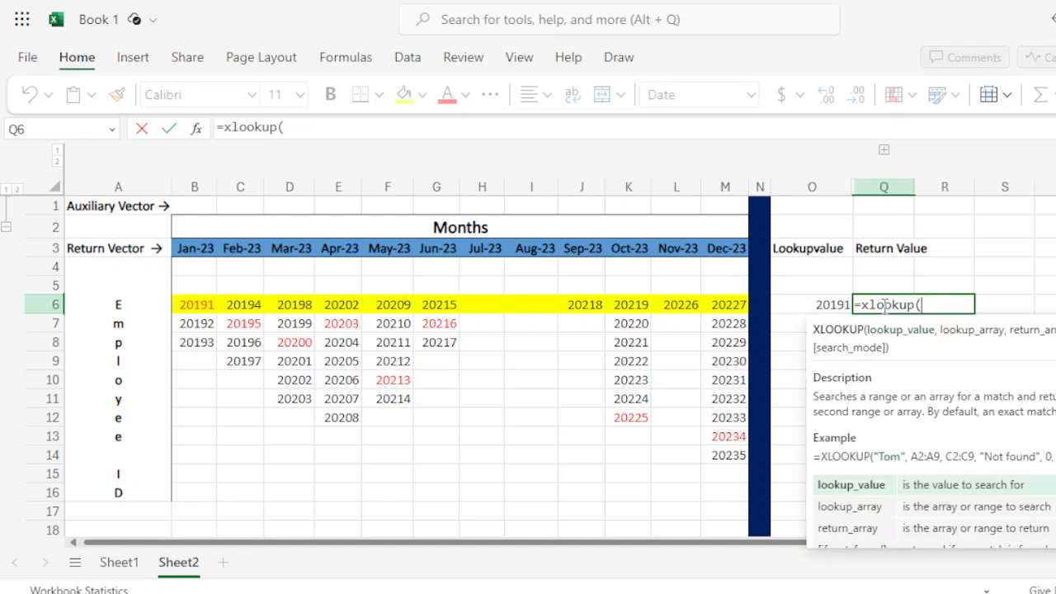
pyautogui.click(826, 305)
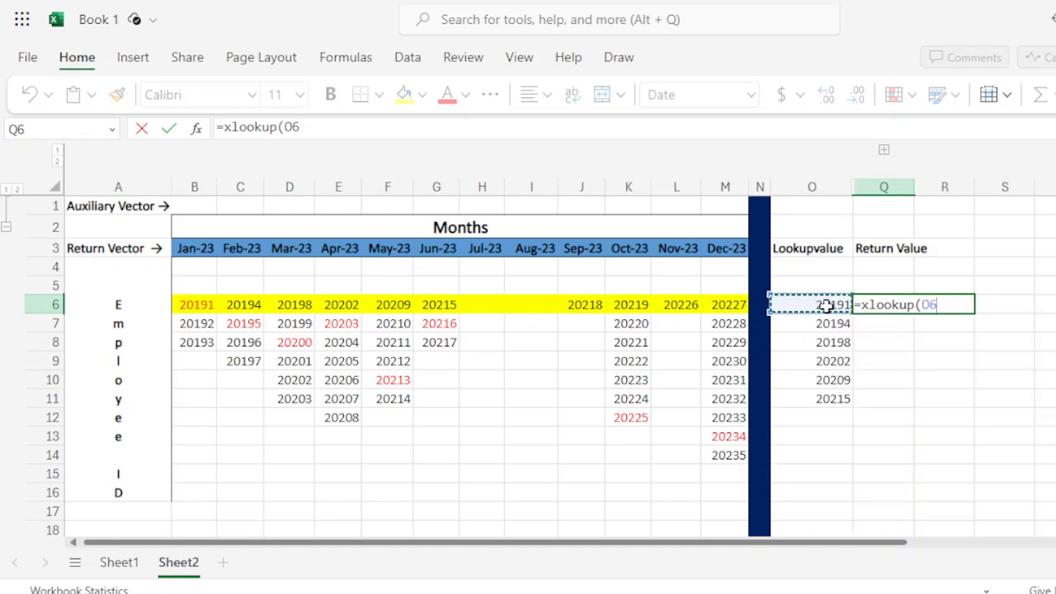
pyautogui.write(',')
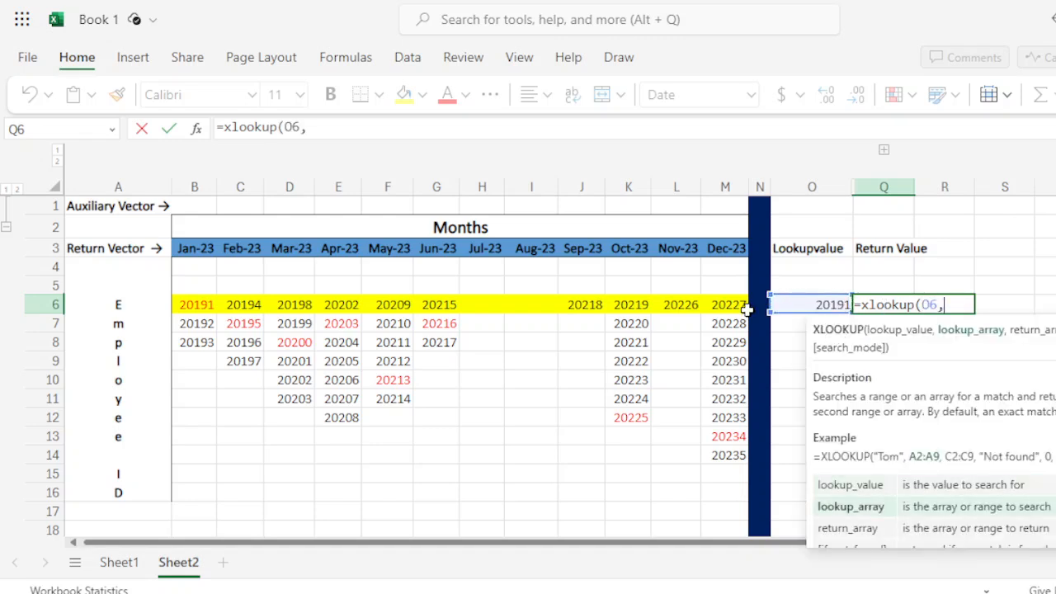
pyautogui.click(190, 305)
pyautogui.moveTo(190, 306); pyautogui.dragTo(717, 305)
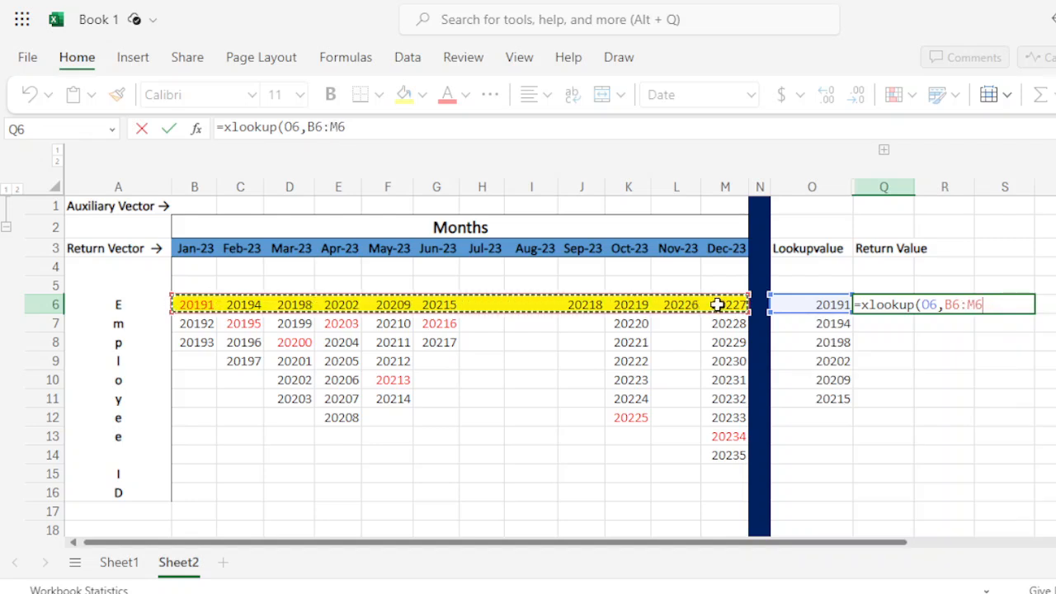
pyautogui.click(388, 125)
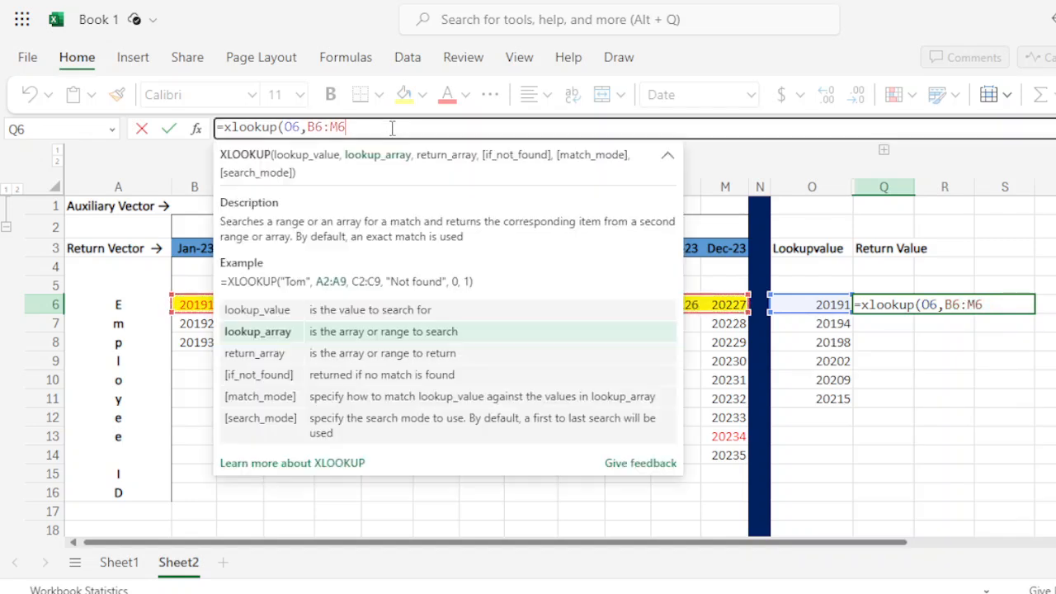
pyautogui.press('F4')
pyautogui.click(312, 127)
pyautogui.press('F4')
pyautogui.click(405, 127)
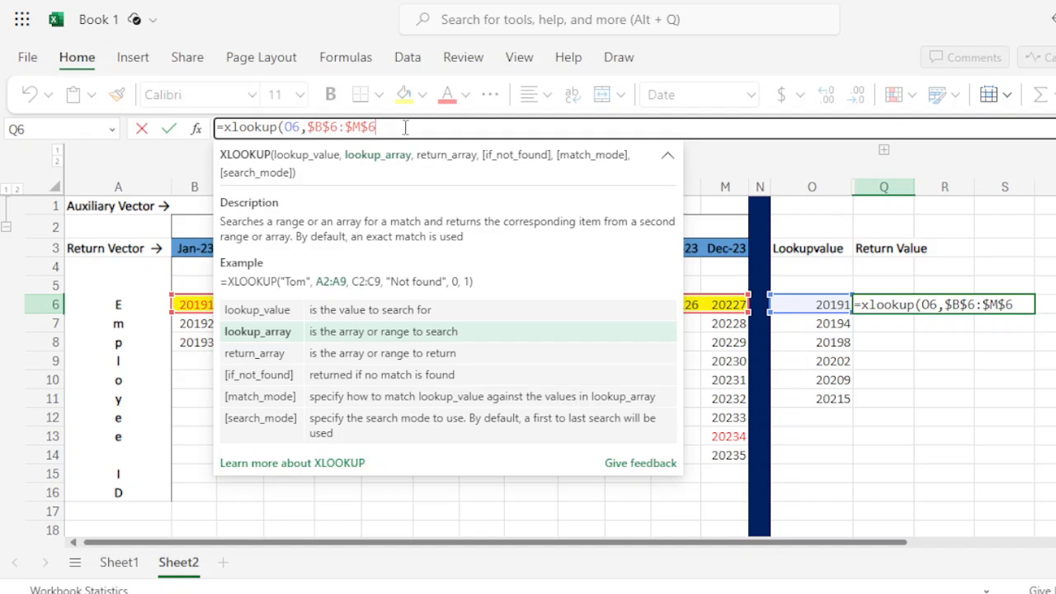
# Complete the Q6 XLOOKUP formula with the month headers $B$3:$M$3 as the absolute return array
pyautogui.write(',')
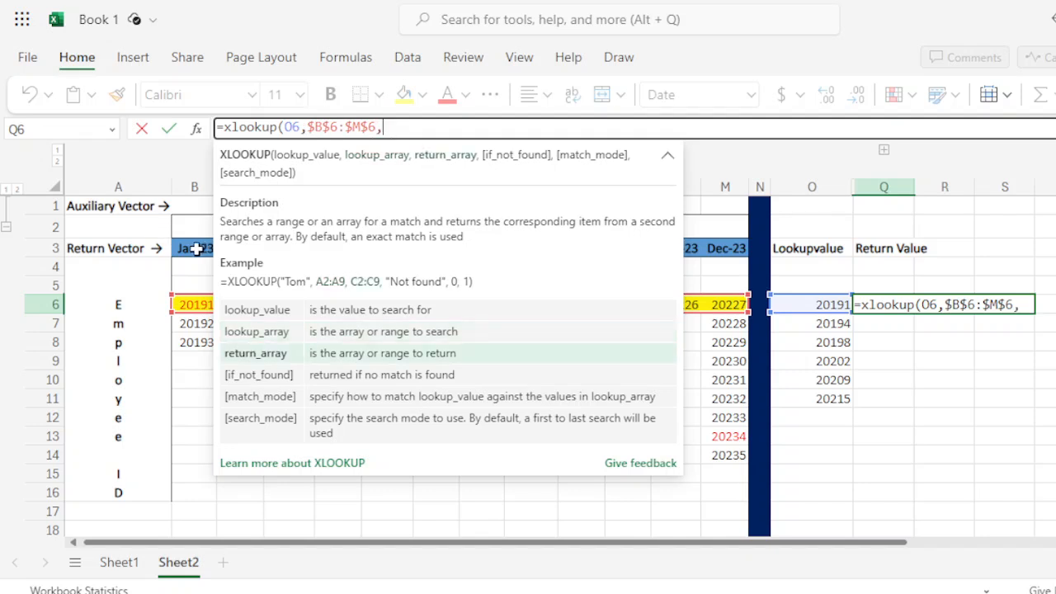
pyautogui.moveTo(190, 247); pyautogui.dragTo(737, 249)
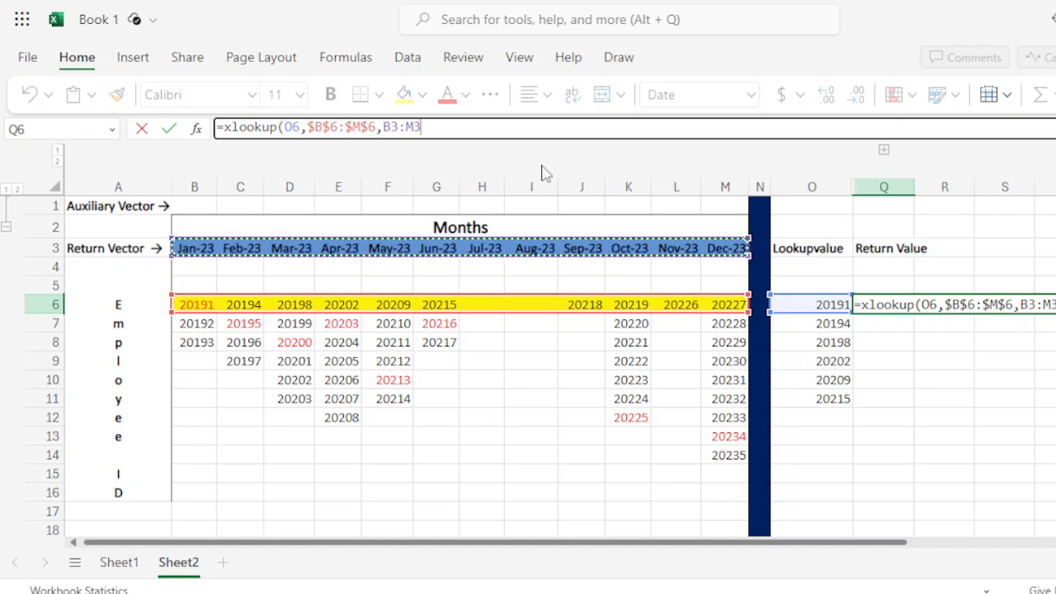
pyautogui.press('F4')
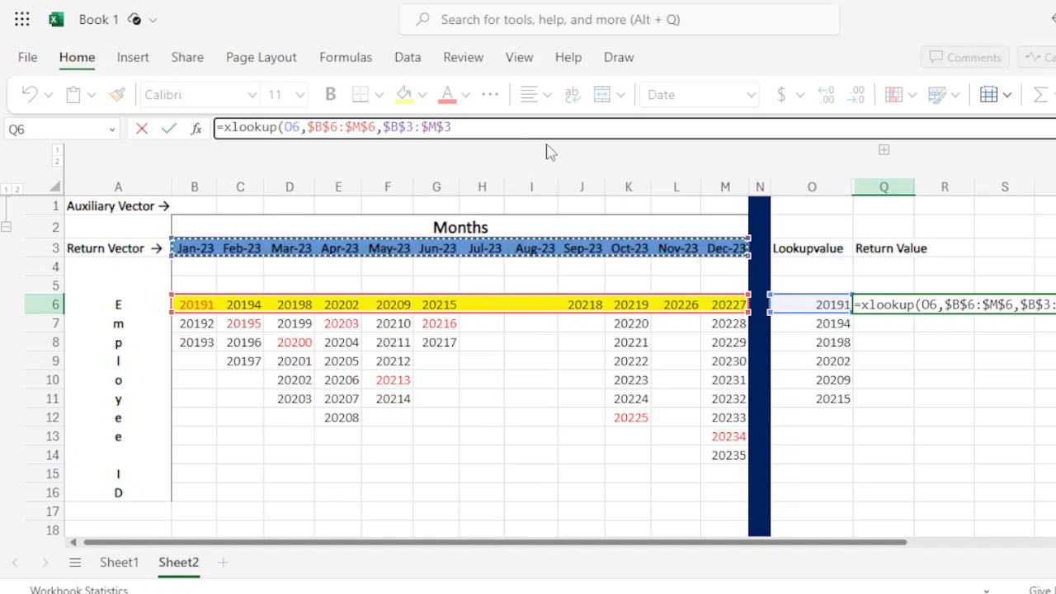
pyautogui.write(')')
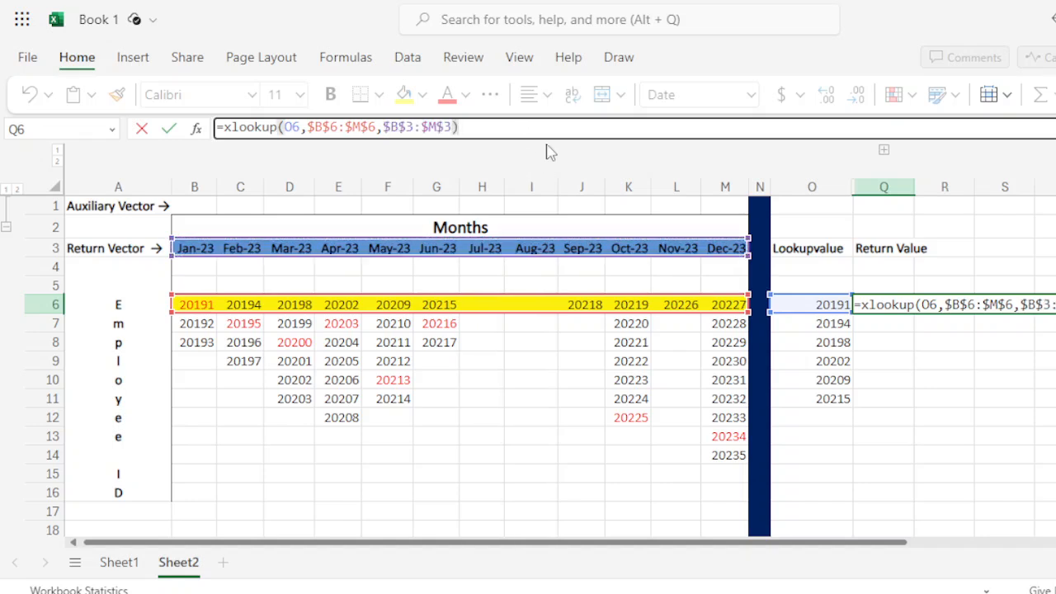
pyautogui.press('Return')
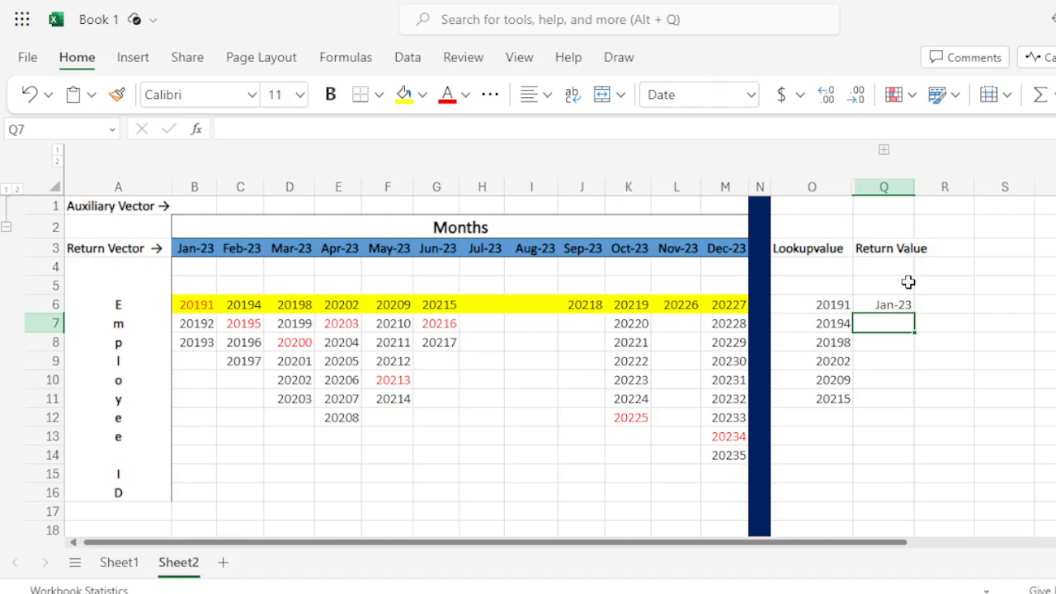
# Fill the XLOOKUP formula from Q6 down to Q11
pyautogui.click(893, 304)
pyautogui.moveTo(914, 314); pyautogui.dragTo(910, 401)
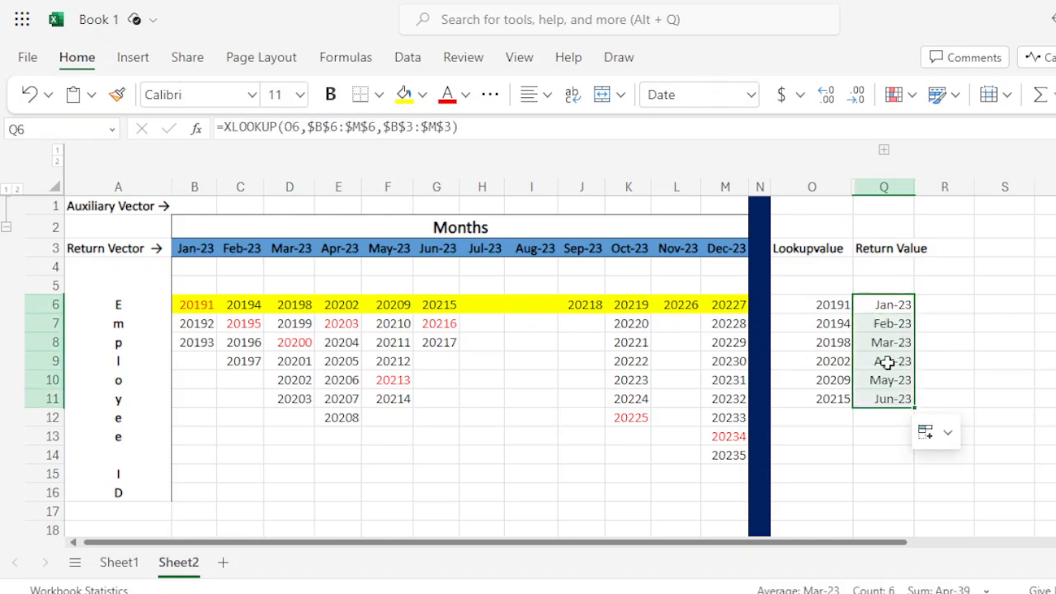
# Check the return values in Q9 and Q10 against lookup value O10 and the matching employee ID in F6
pyautogui.click(888, 362)
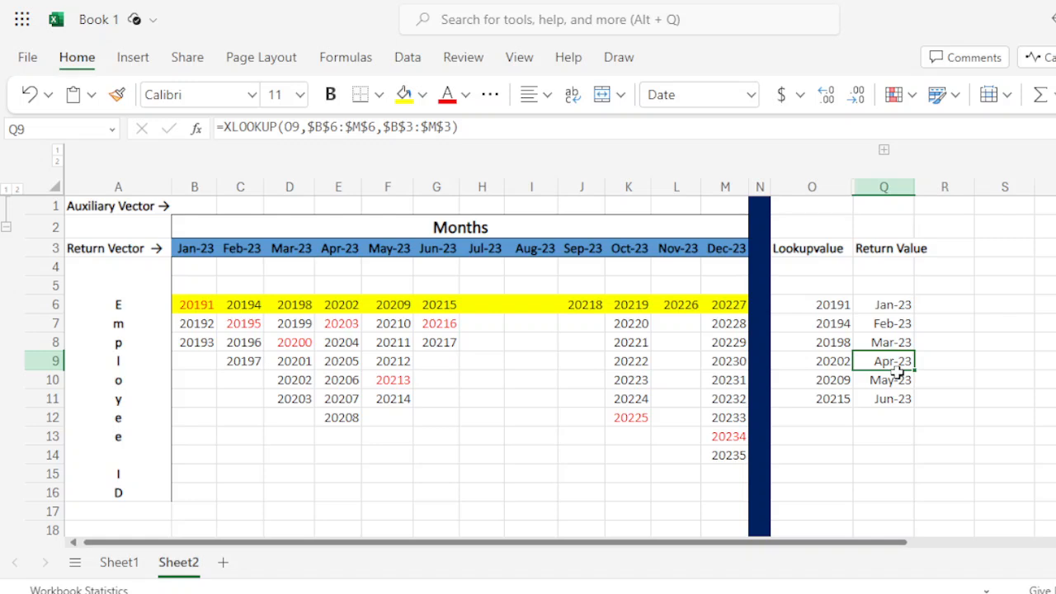
pyautogui.click(828, 386)
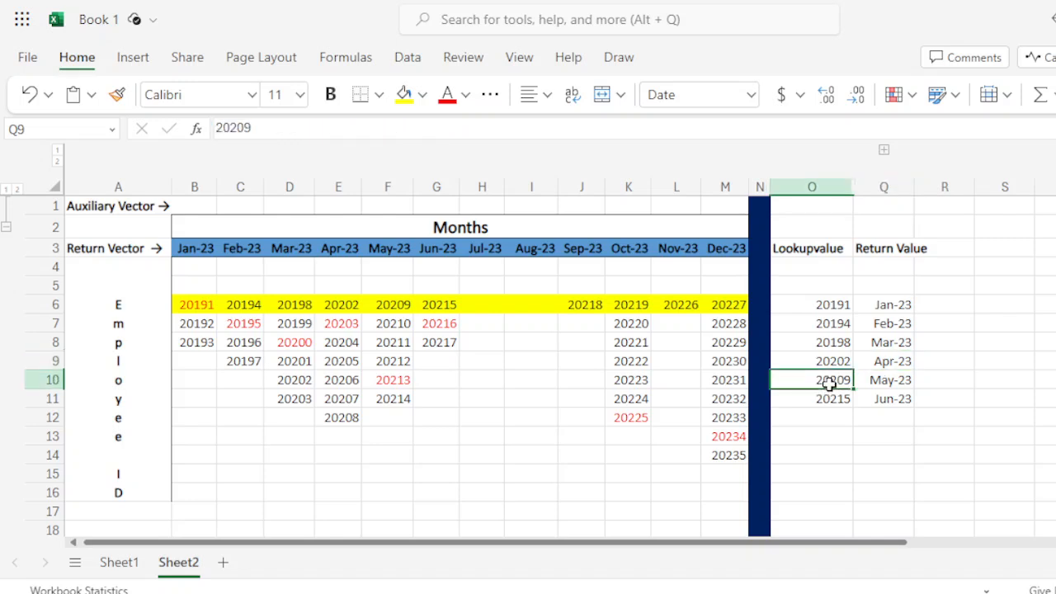
pyautogui.click(888, 382)
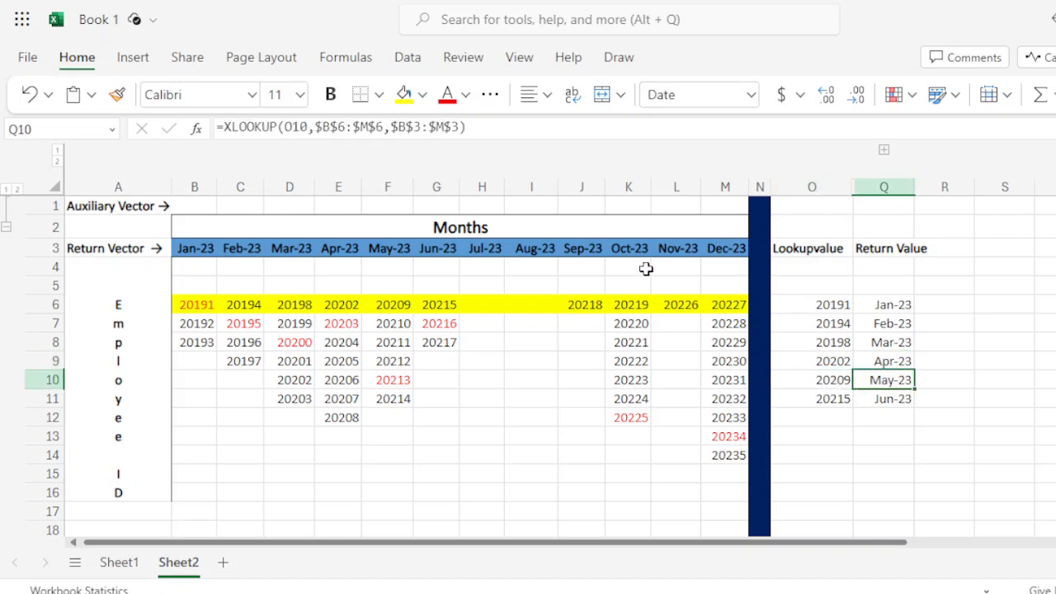
pyautogui.click(394, 304)
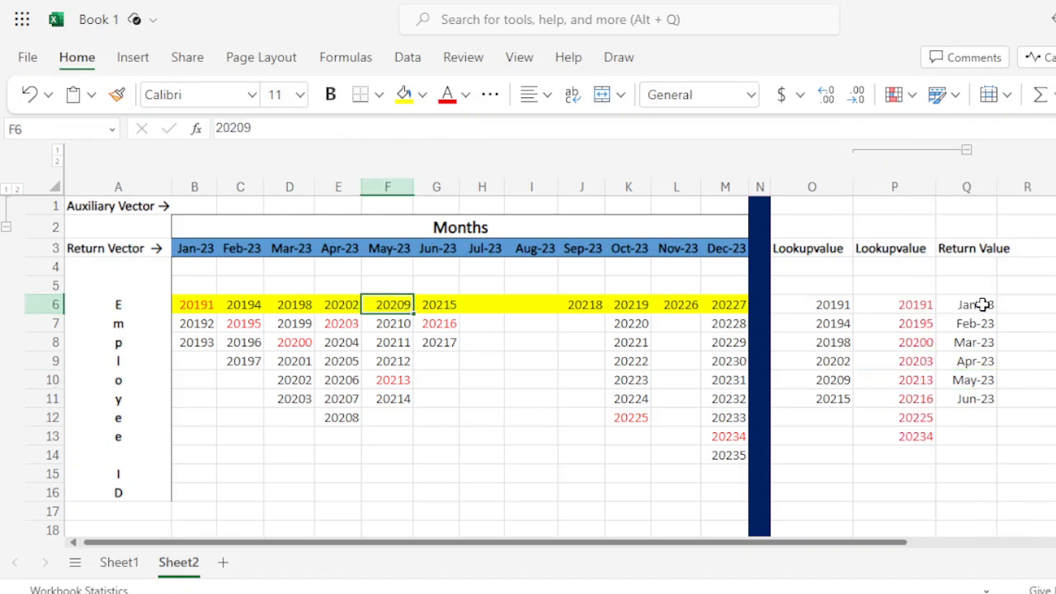
# Clear the contents of the Return Value cells Q6:Q13
pyautogui.moveTo(955, 305); pyautogui.dragTo(959, 436)
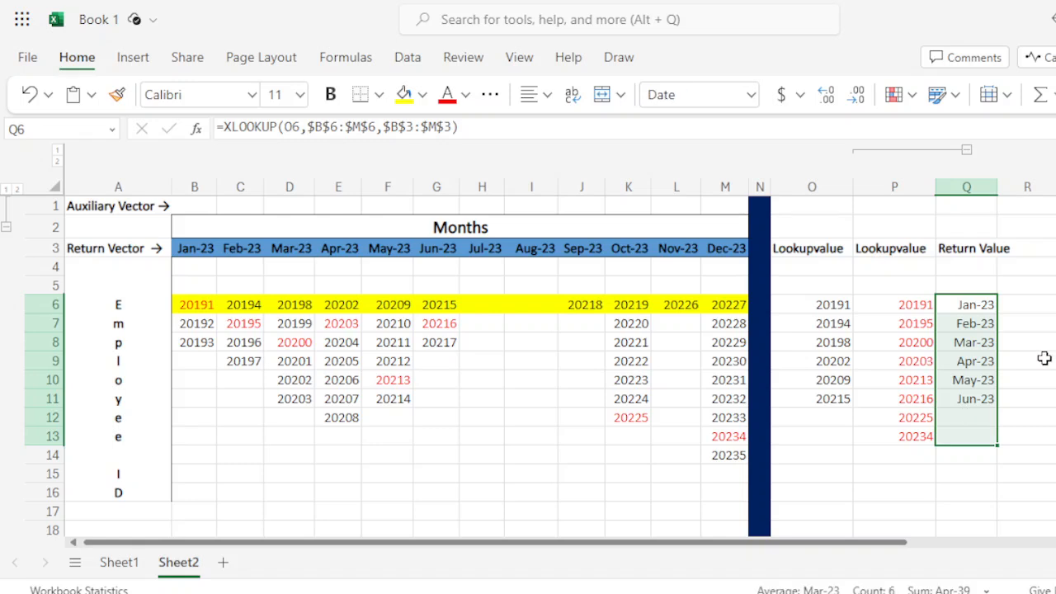
pyautogui.press('Home')
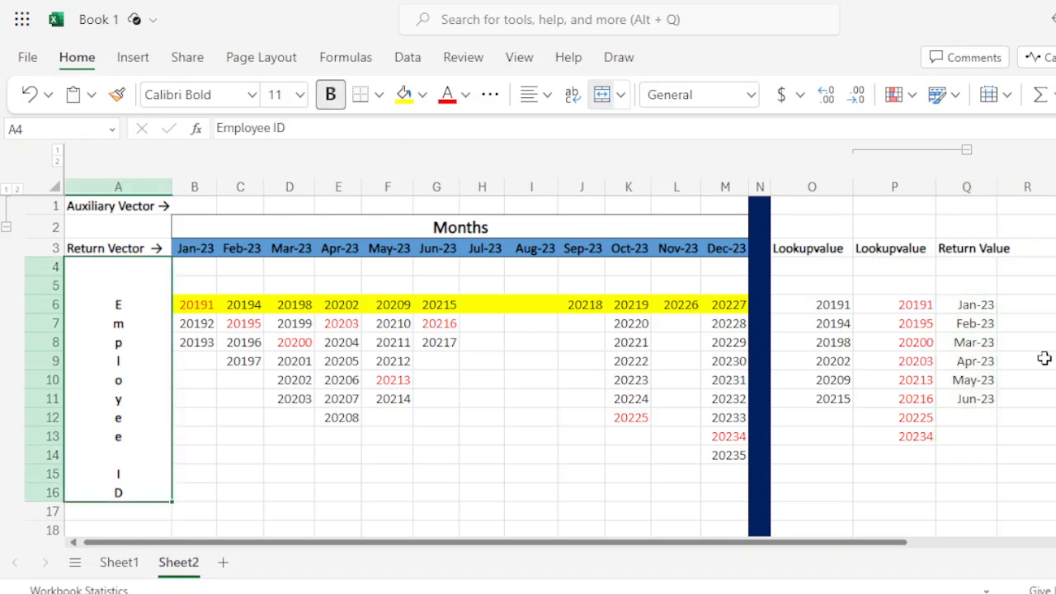
pyautogui.click(1024, 338)
pyautogui.moveTo(976, 305); pyautogui.dragTo(965, 442)
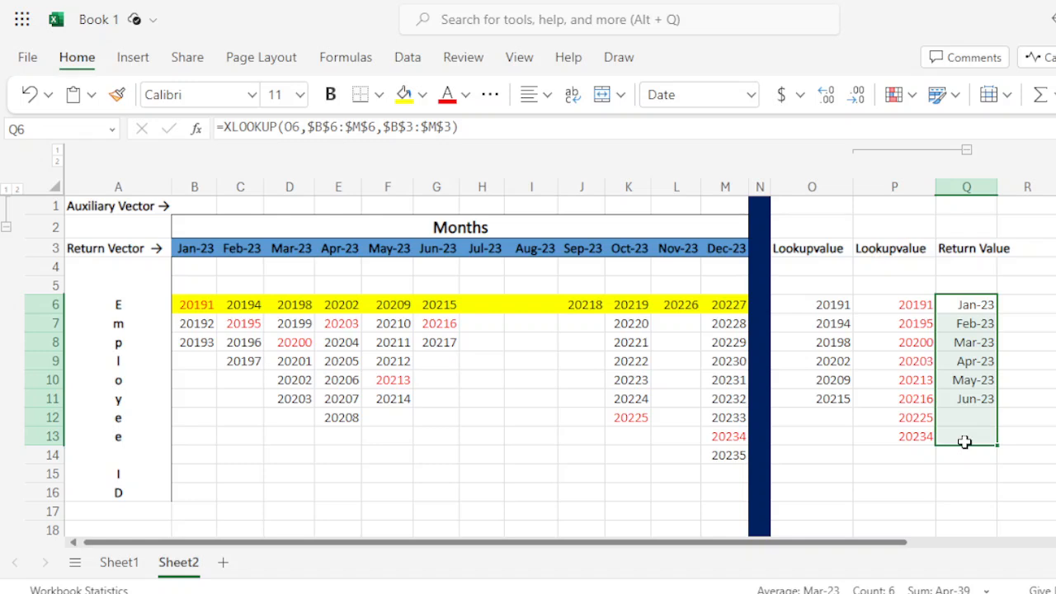
pyautogui.press('Delete')
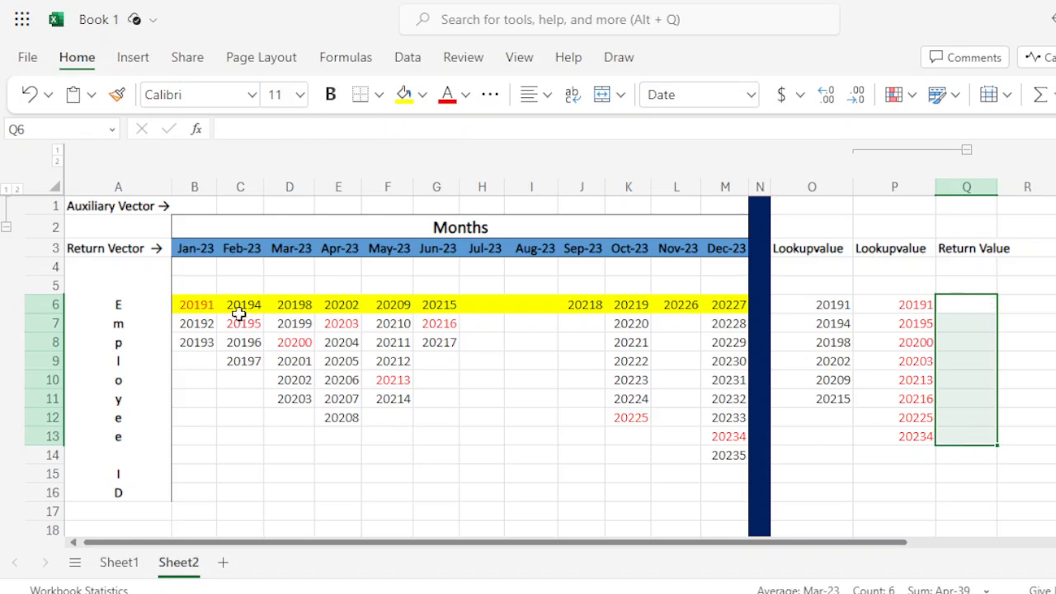
# Try an XLOOKUP formula in Q6 with P6 as lookup value, B6:M14 as lookup array and B3:M3 as return array
pyautogui.moveTo(205, 304); pyautogui.dragTo(735, 456)
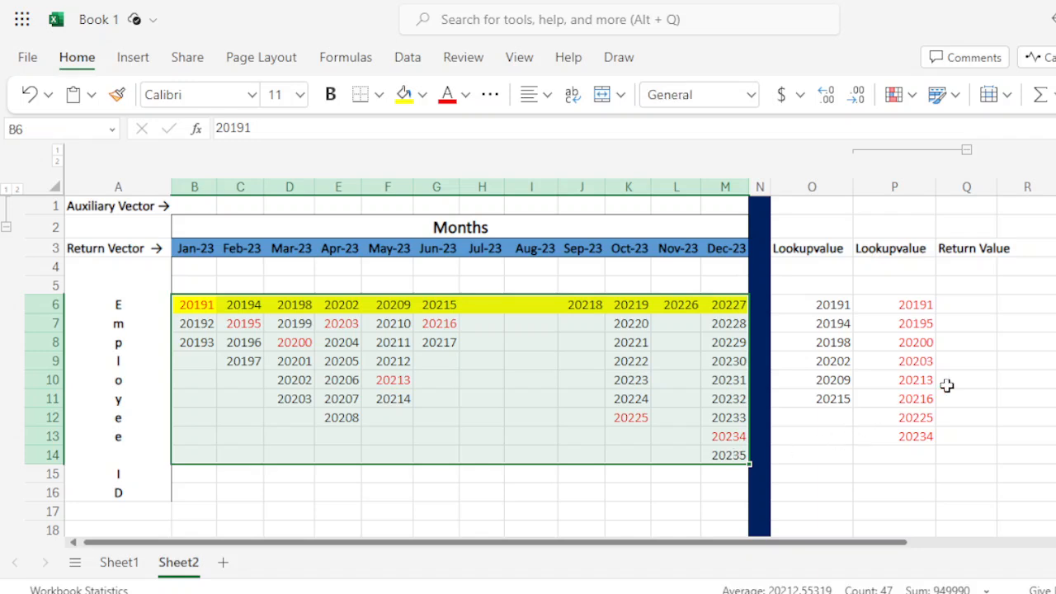
pyautogui.click(966, 304)
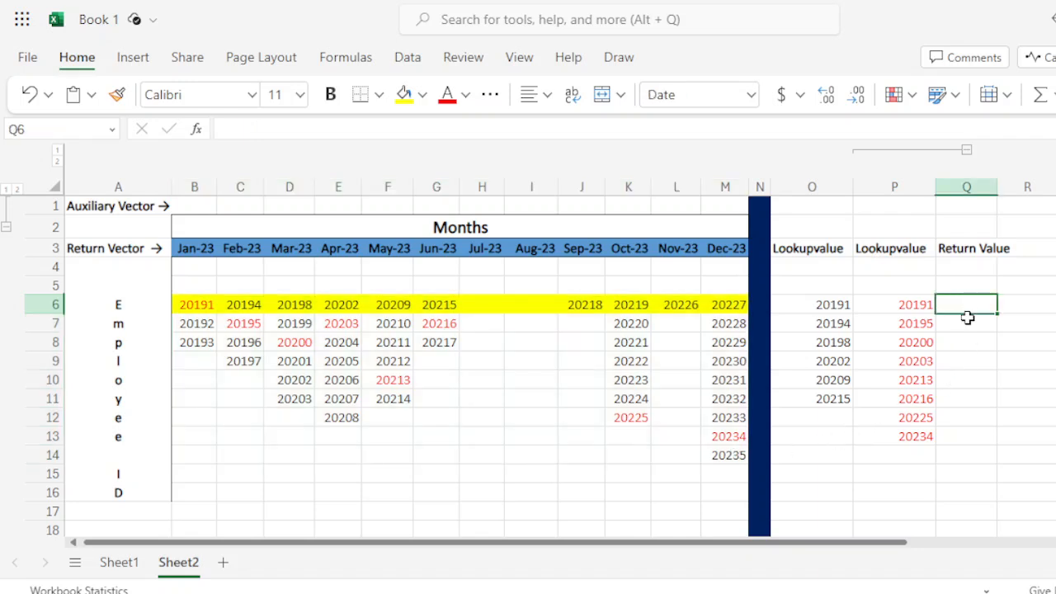
pyautogui.write('=x')
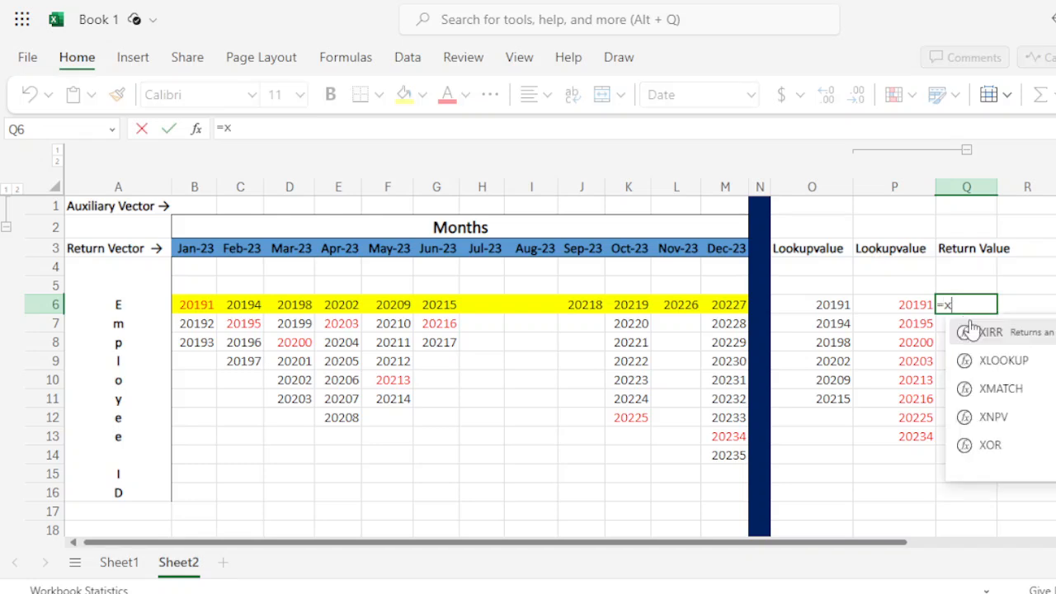
pyautogui.write('lookup(')
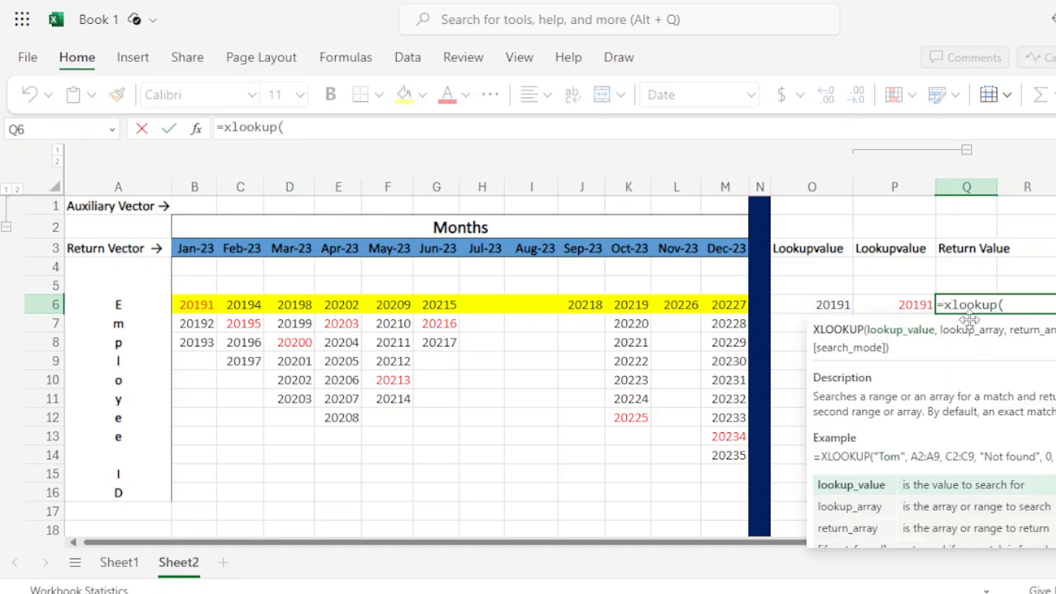
pyautogui.click(917, 306)
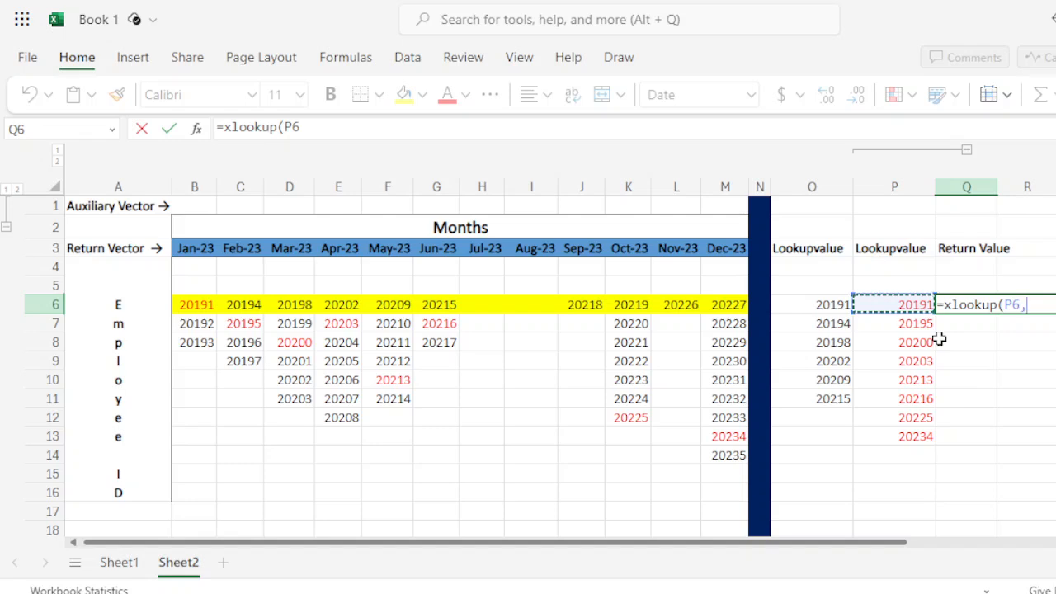
pyautogui.write(',')
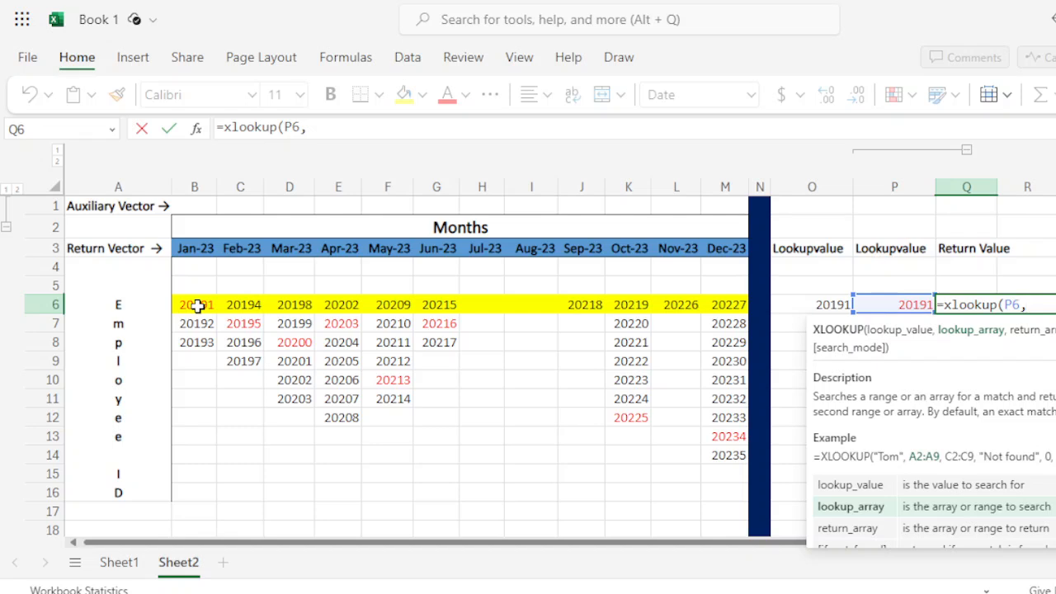
pyautogui.moveTo(198, 305); pyautogui.dragTo(720, 449)
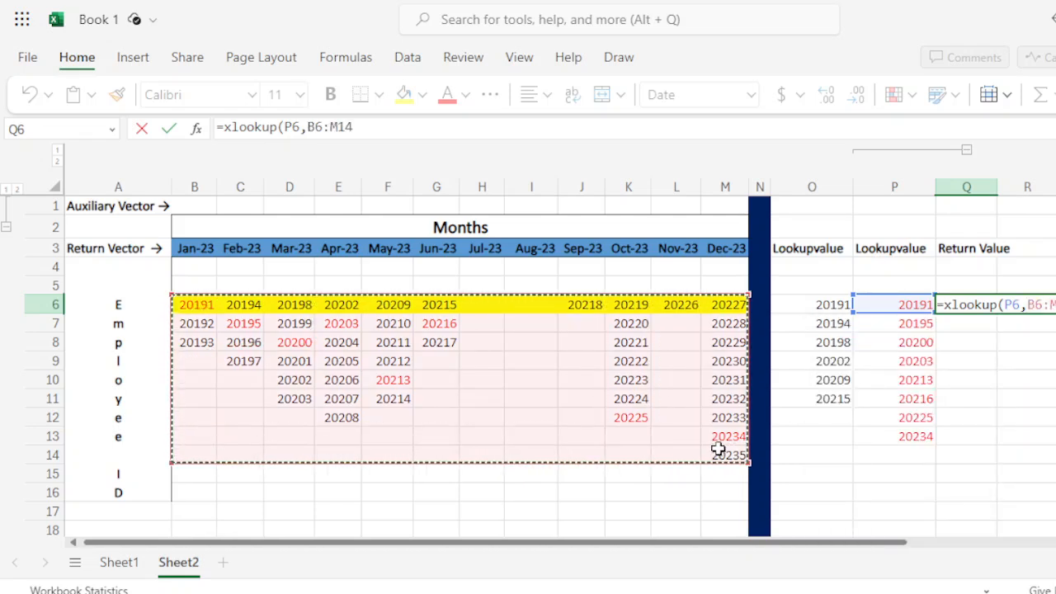
pyautogui.write(',')
pyautogui.moveTo(198, 249); pyautogui.dragTo(737, 254)
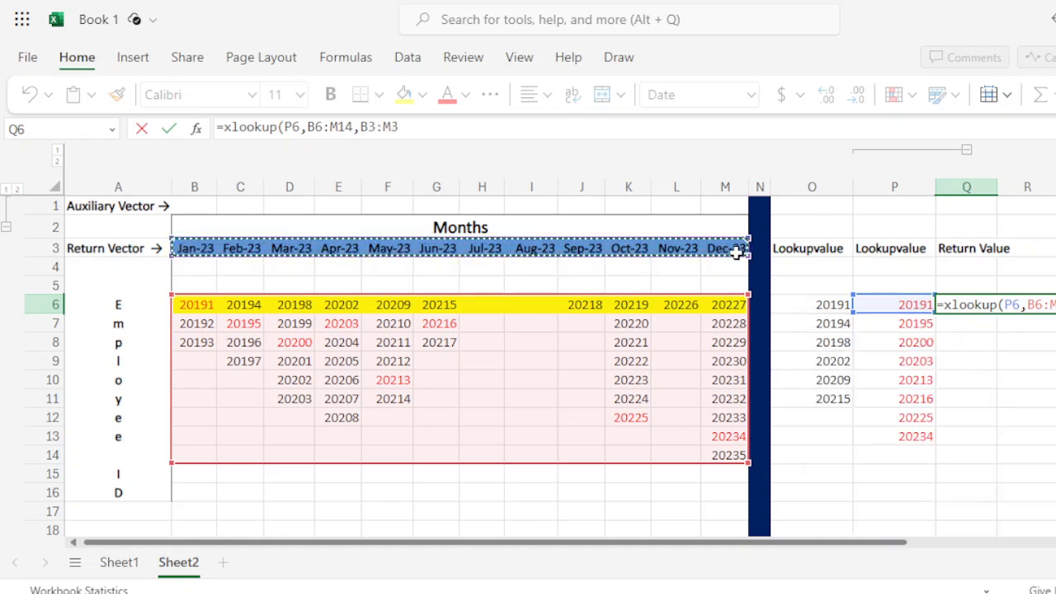
pyautogui.press('Return')
# Reduce the lookup array in the Q6 XLOOKUP formula to the single row B6:M6
pyautogui.click(979, 303)
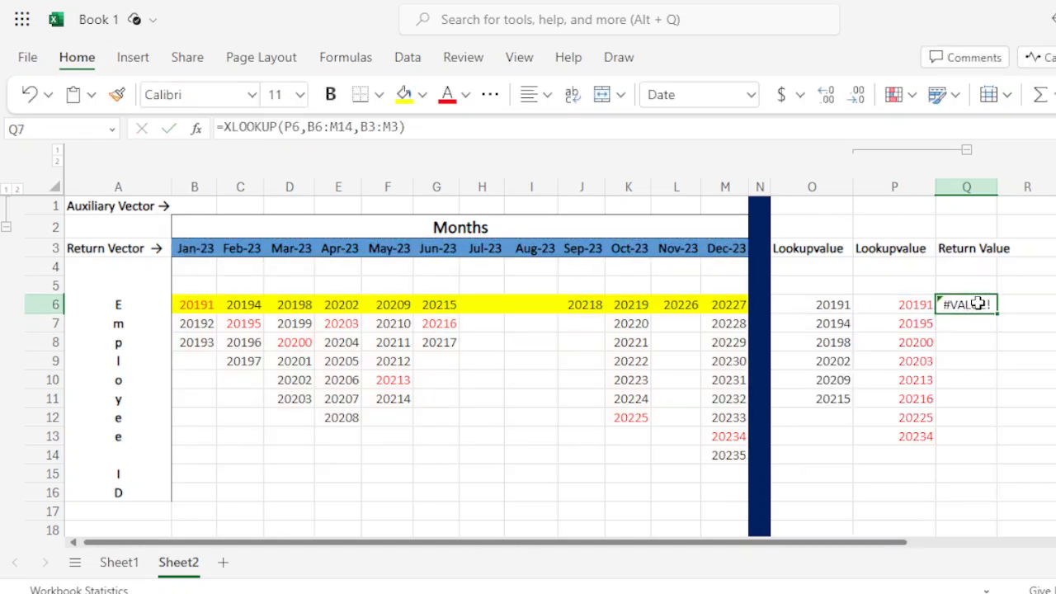
pyautogui.click(357, 126)
pyautogui.press('BackSpace')
pyautogui.press('BackSpace')
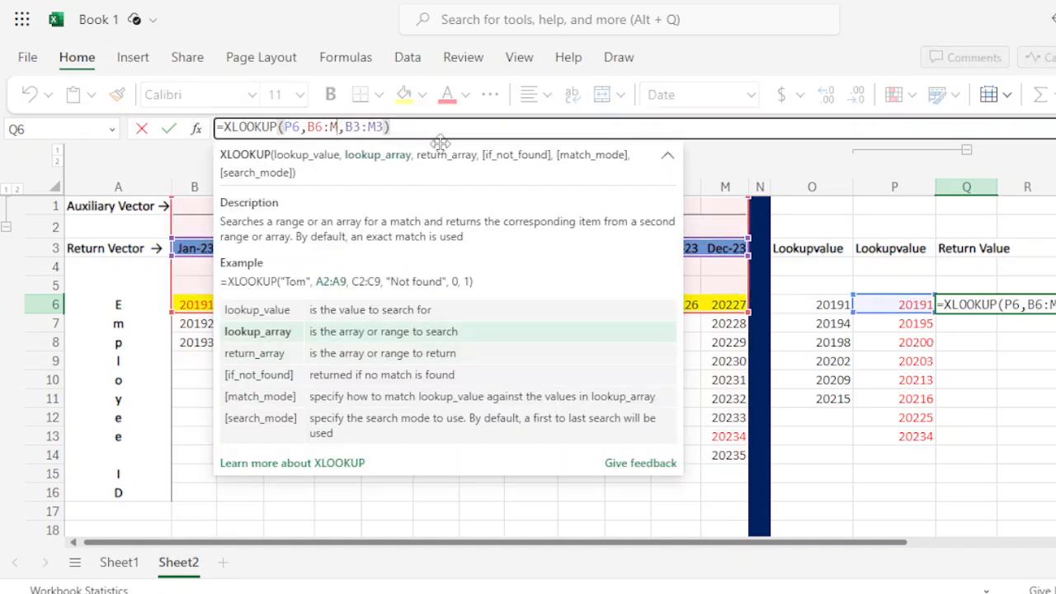
pyautogui.write('6')
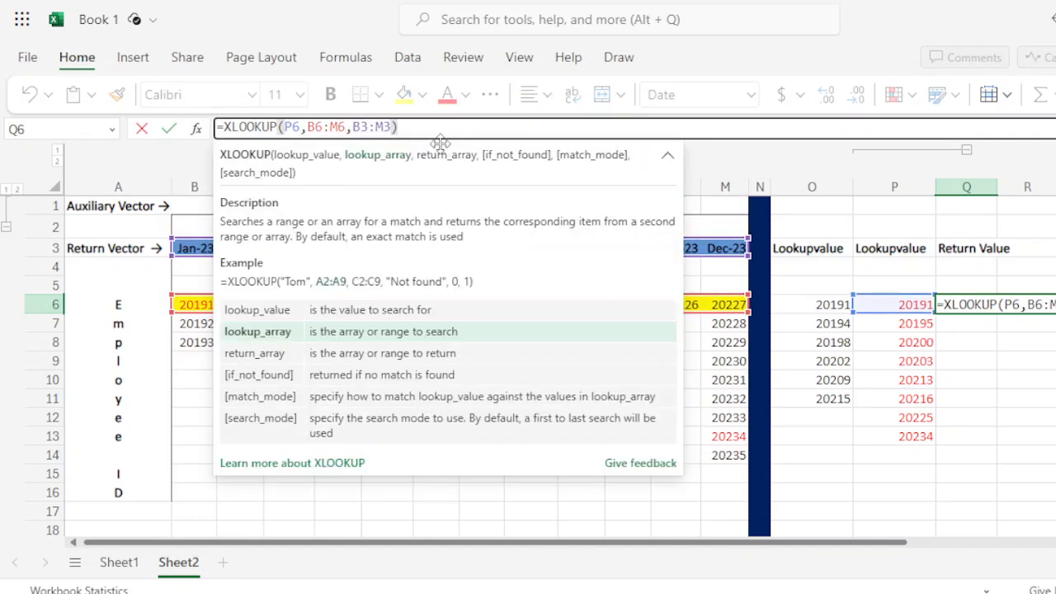
# Make both ranges in the Q6 XLOOKUP formula absolute, as $B$6:$M$6 and $B$3:$M$3
pyautogui.doubleClick(340, 126)
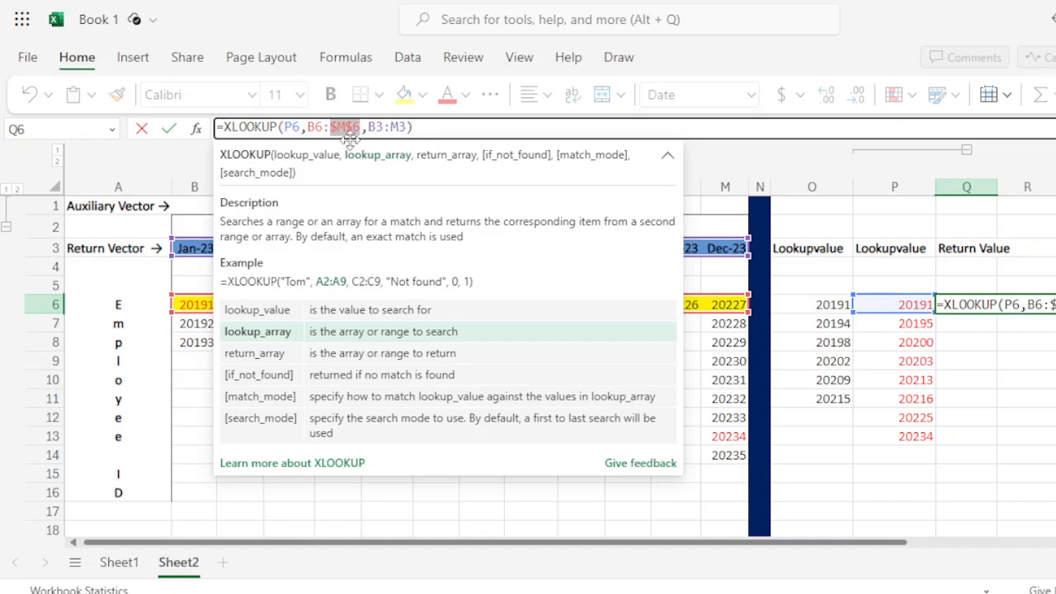
pyautogui.press('F4')
pyautogui.doubleClick(315, 126)
pyautogui.press('F4')
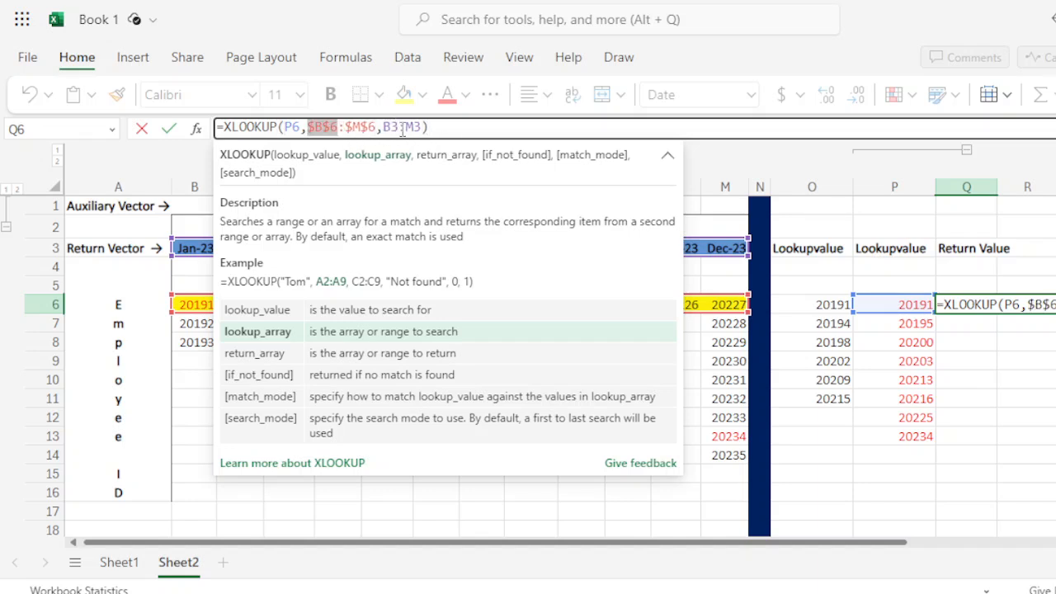
pyautogui.doubleClick(395, 126)
pyautogui.press('F4')
pyautogui.doubleClick(430, 127)
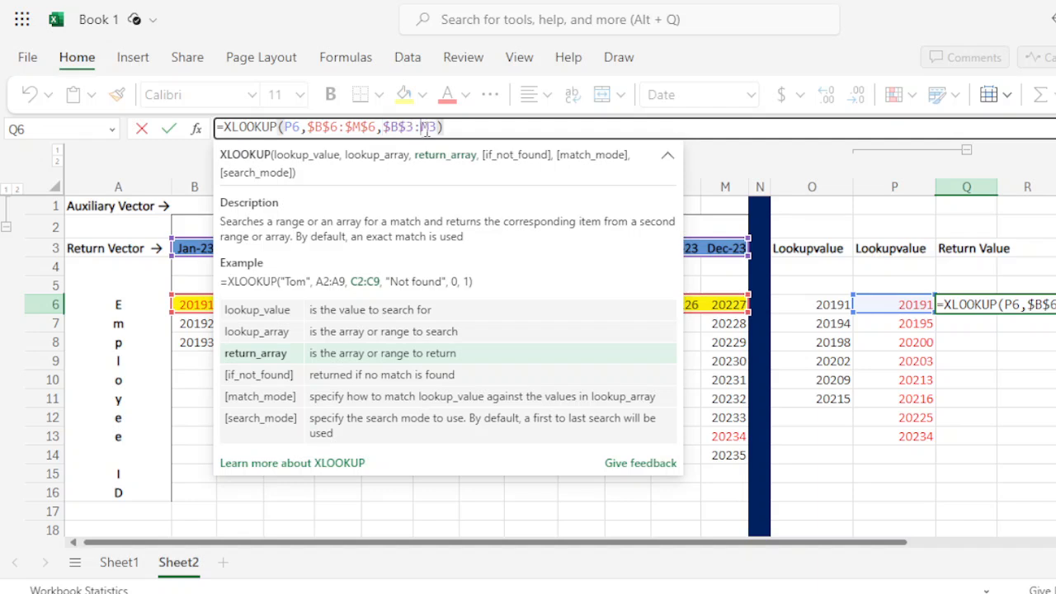
pyautogui.press('F4')
pyautogui.click(468, 128)
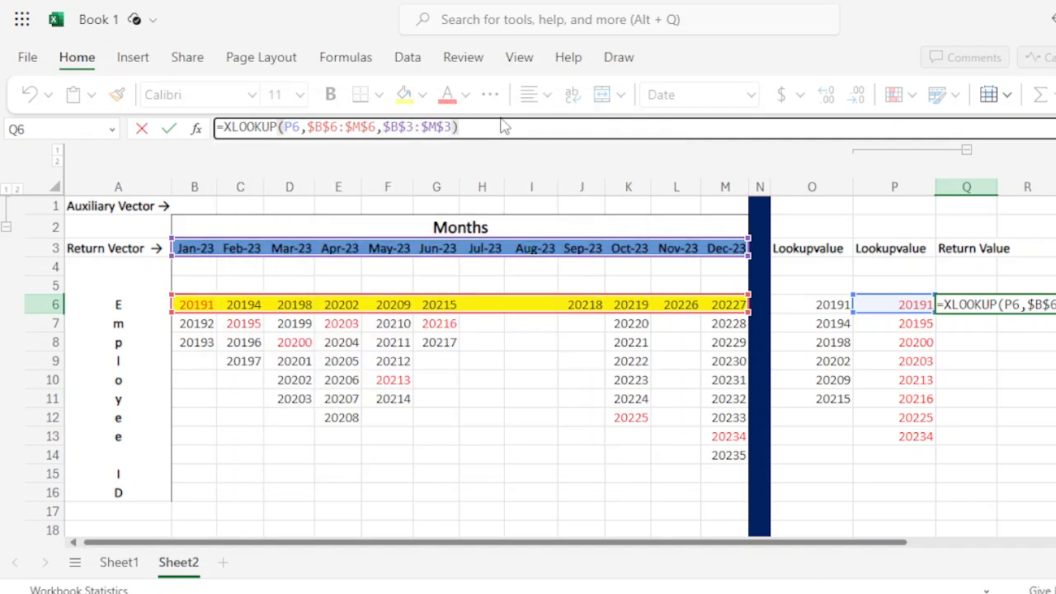
pyautogui.press('Return')
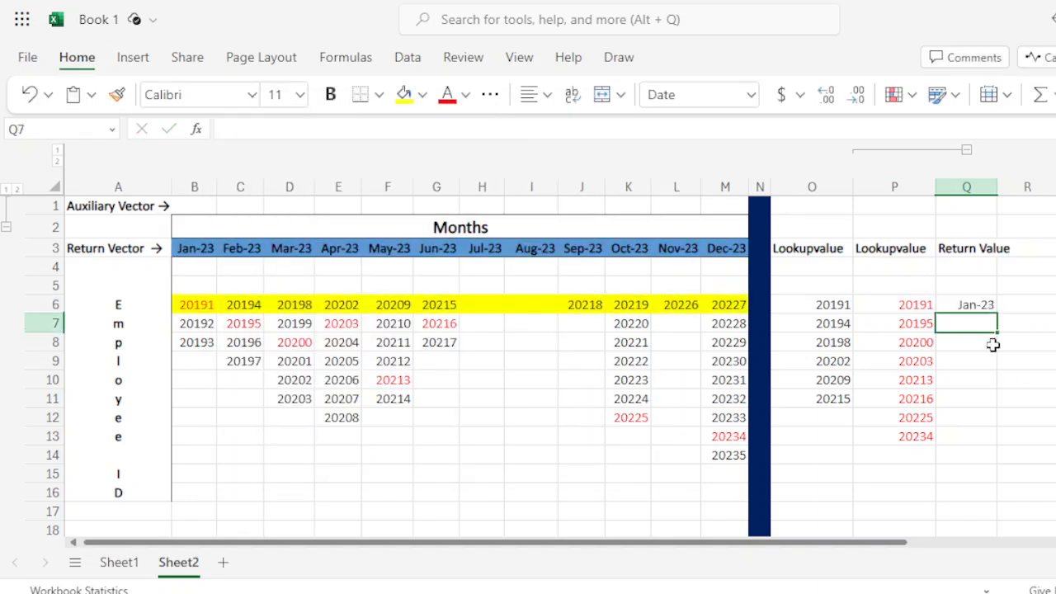
# Try filling the Q6 XLOOKUP formula down to Q13, and clear the contents of Q6:Q13
pyautogui.click(978, 305)
pyautogui.moveTo(997, 313); pyautogui.dragTo(992, 438)
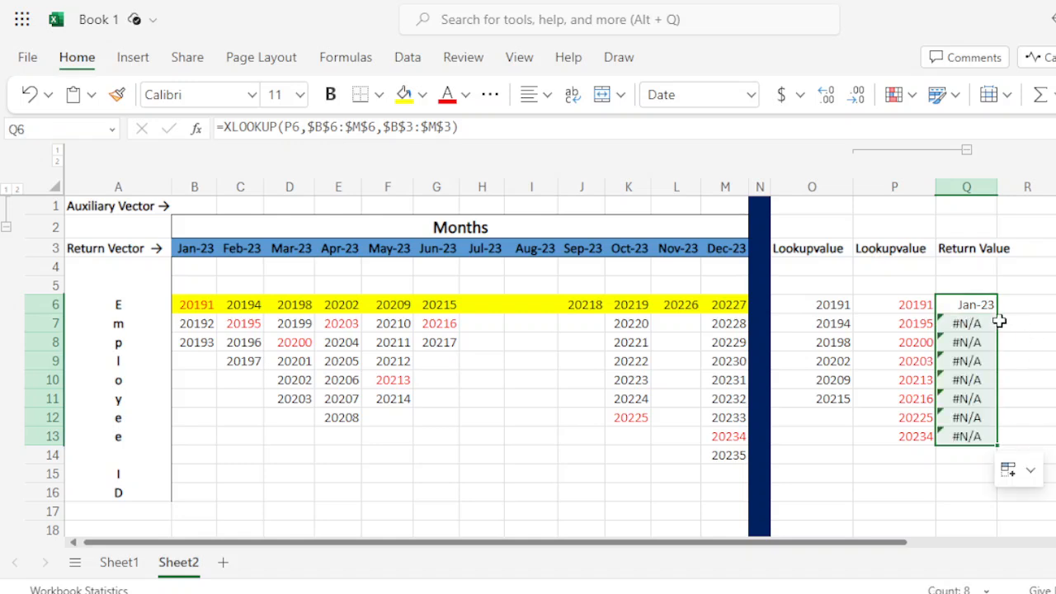
pyautogui.moveTo(976, 307); pyautogui.dragTo(988, 427)
pyautogui.press('Delete')
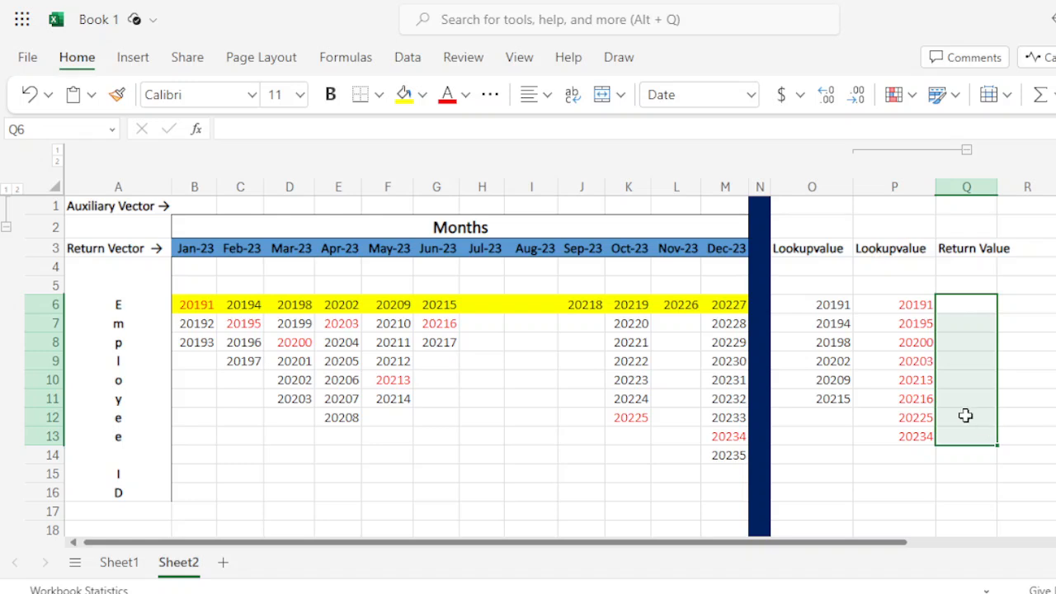
# Enter a TEXTJOIN formula in B1 that joins the employee IDs in B6:B14 with "/" and ignores empty cells
pyautogui.moveTo(96, 205); pyautogui.dragTo(721, 206)
pyautogui.moveTo(97, 248); pyautogui.dragTo(706, 252)
pyautogui.click(259, 301)
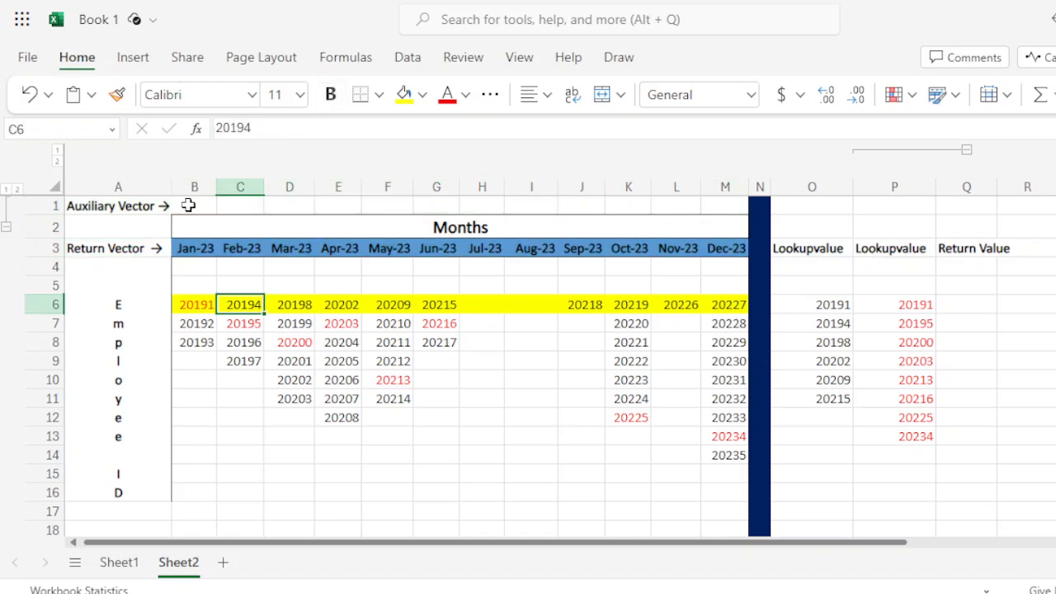
pyautogui.click(189, 206)
pyautogui.write('=te')
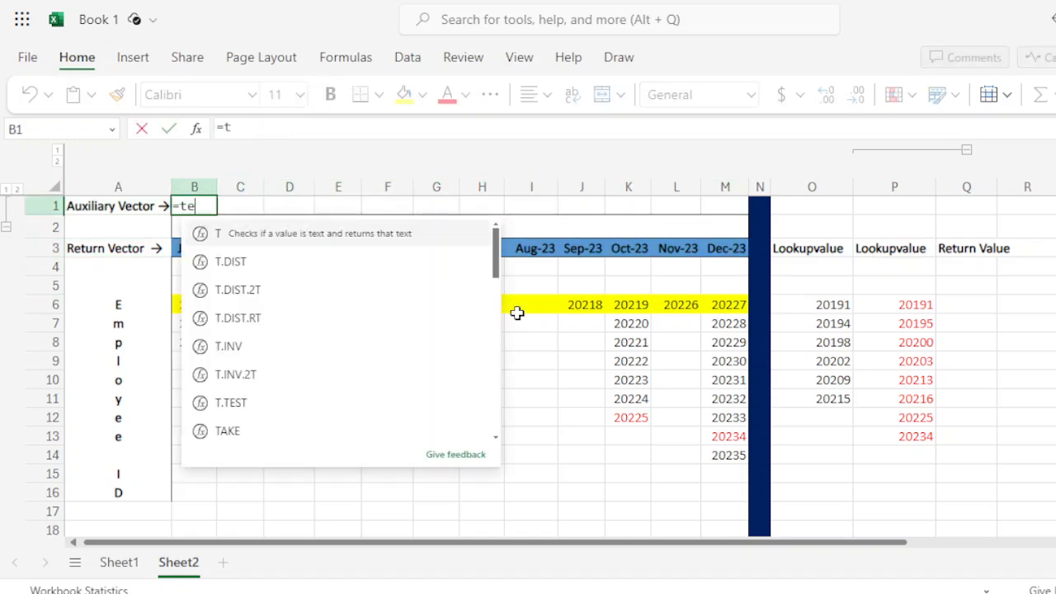
pyautogui.write('xtjoin(')
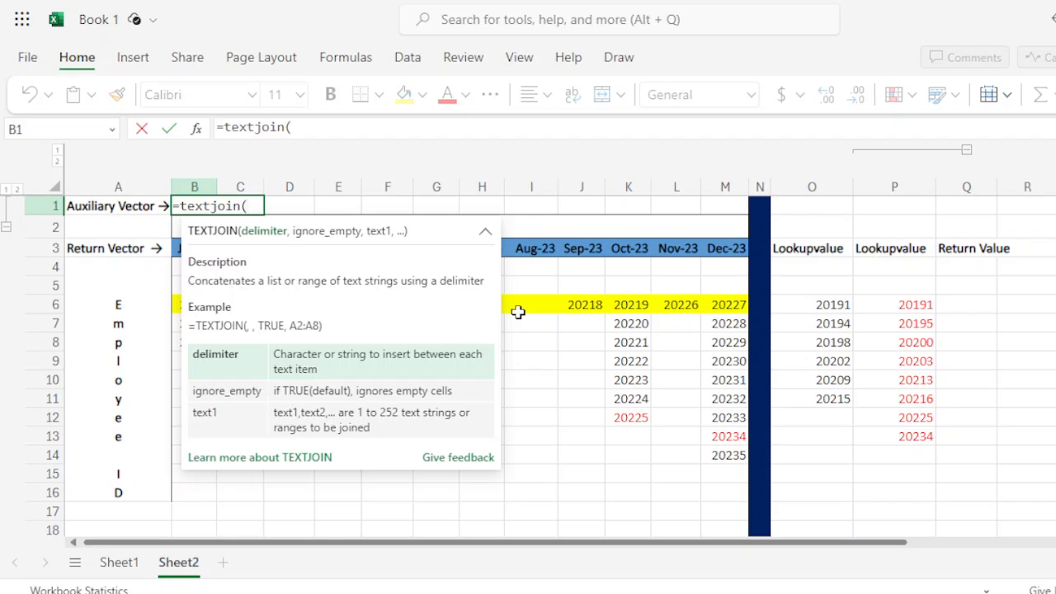
pyautogui.write('"/",1,')
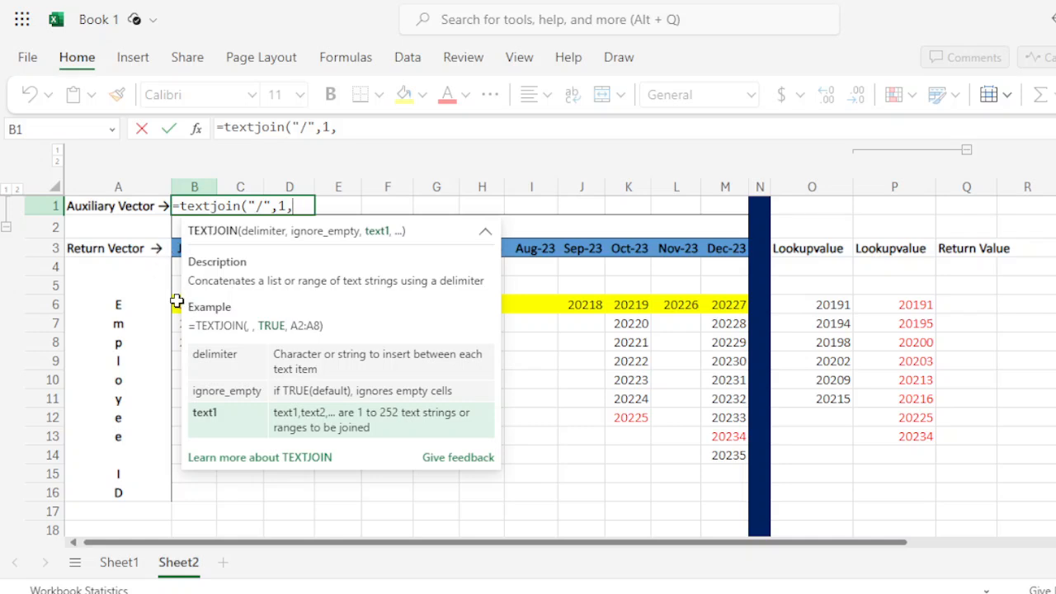
pyautogui.moveTo(177, 301); pyautogui.dragTo(187, 453)
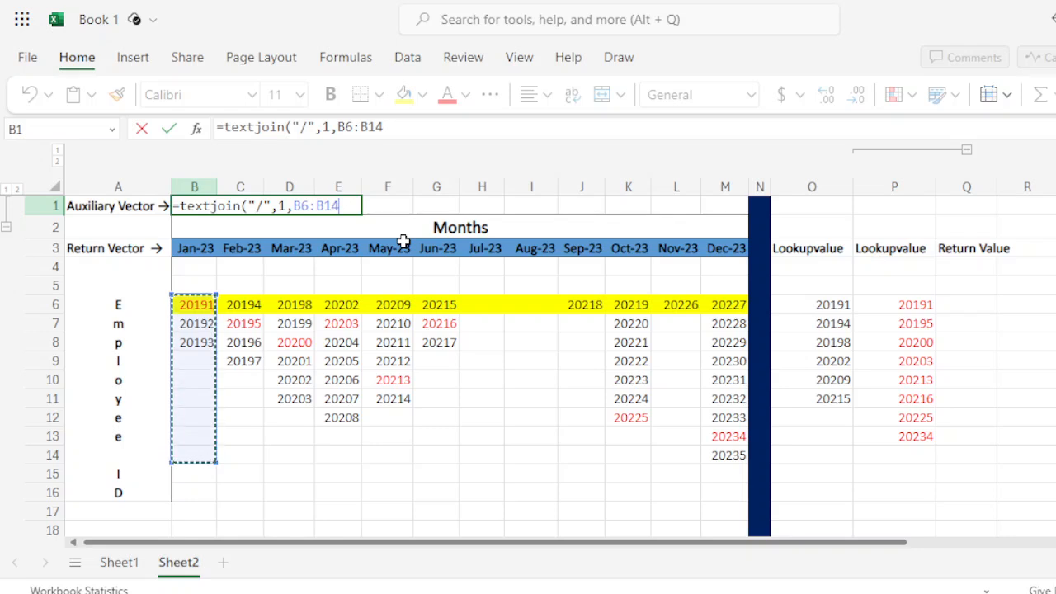
pyautogui.press('Return')
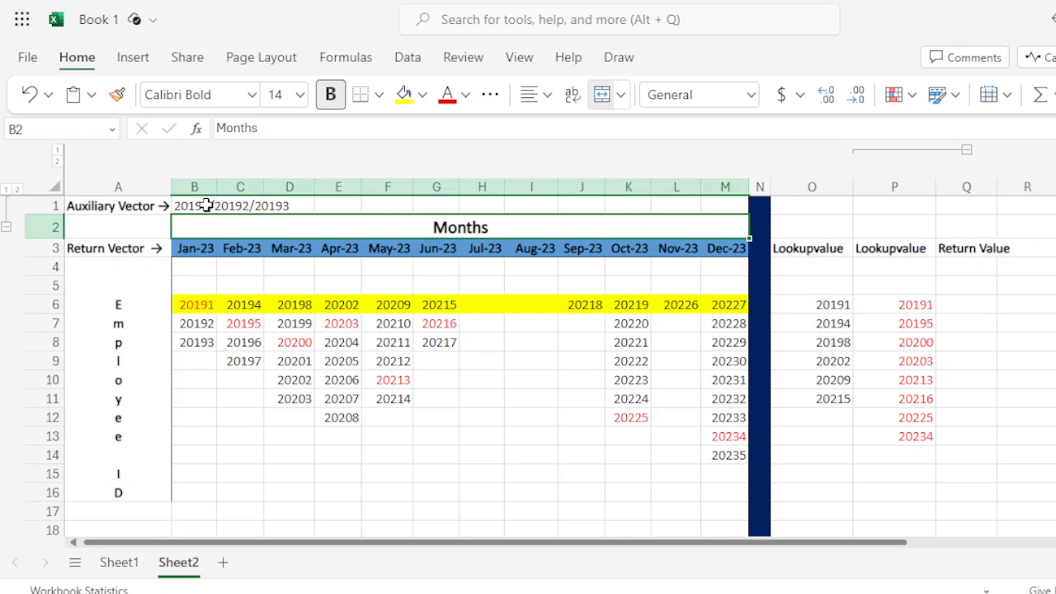
# Fill the TEXTJOIN formula from B1 across the Auxiliary Vector row to M1
pyautogui.click(205, 206)
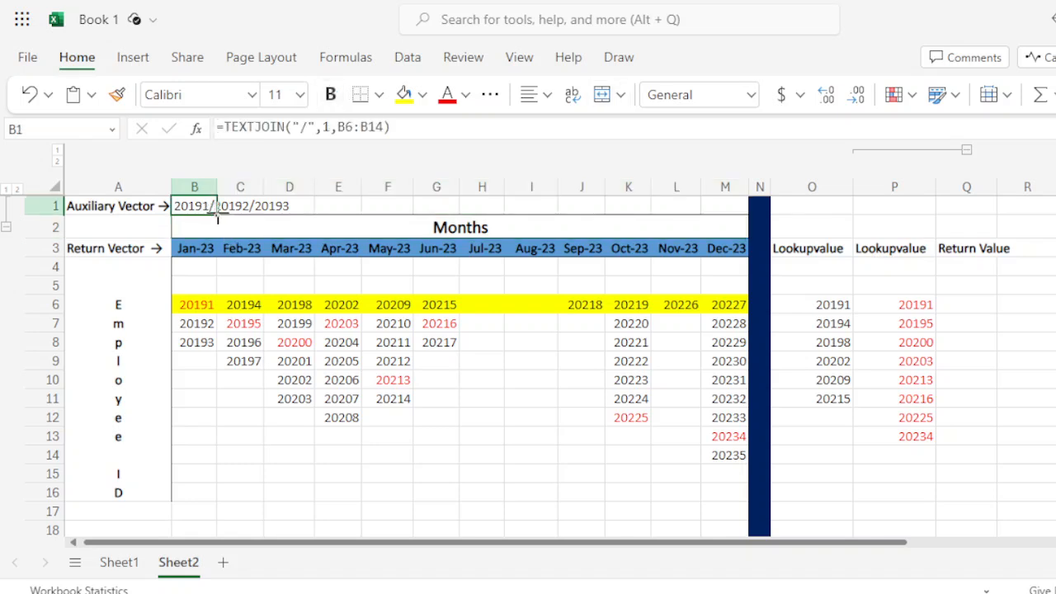
pyautogui.moveTo(217, 213); pyautogui.dragTo(741, 207)
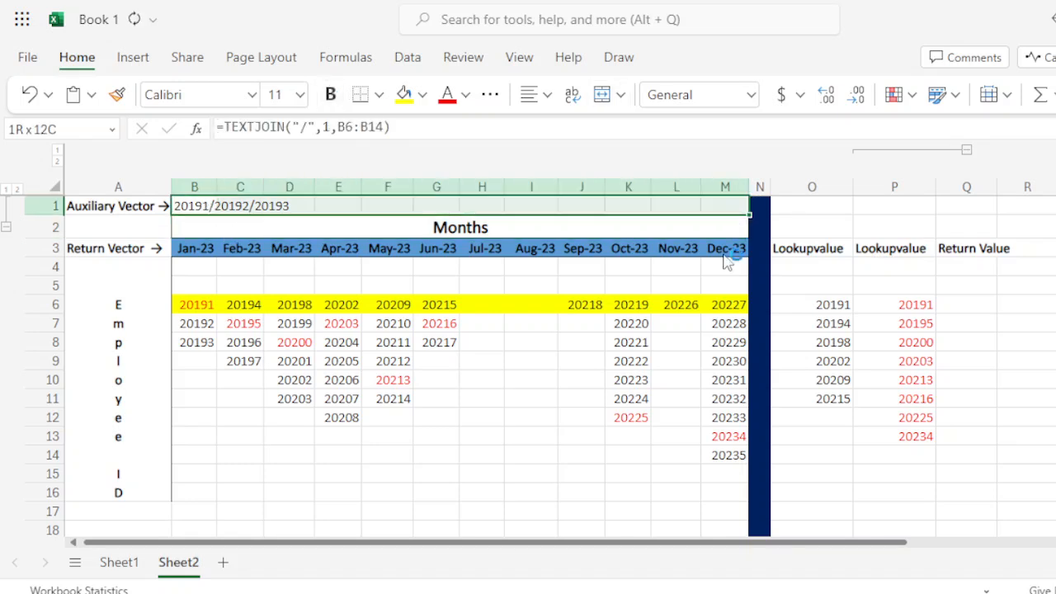
pyautogui.moveTo(728, 260); pyautogui.dragTo(727, 278)
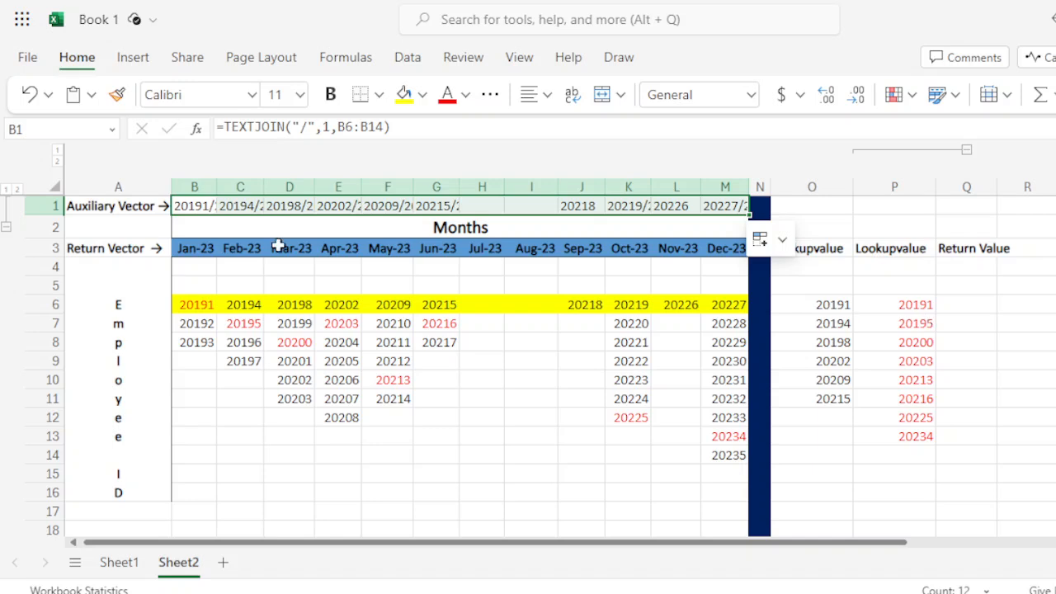
# Begin an INDEX formula in Q6 with the month headers $B$3:$M$3 as its absolute array
pyautogui.click(963, 306)
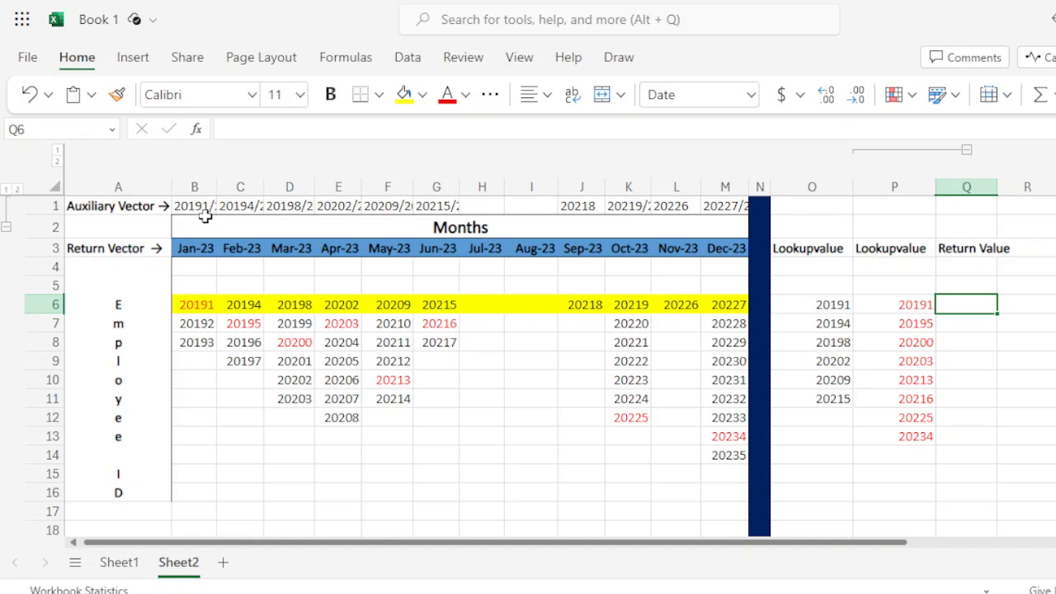
pyautogui.write('=')
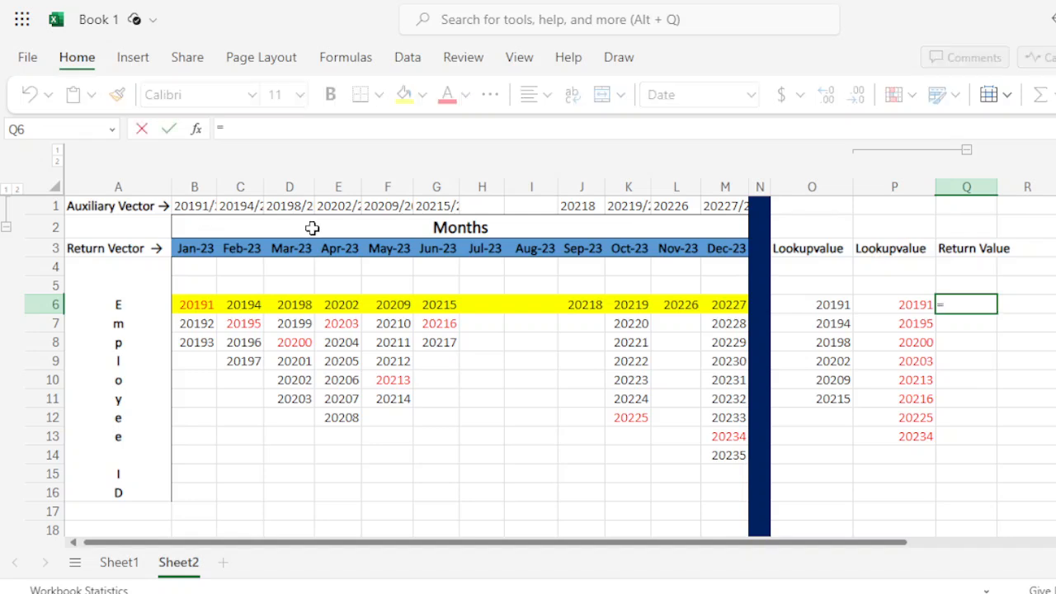
pyautogui.write('inde')
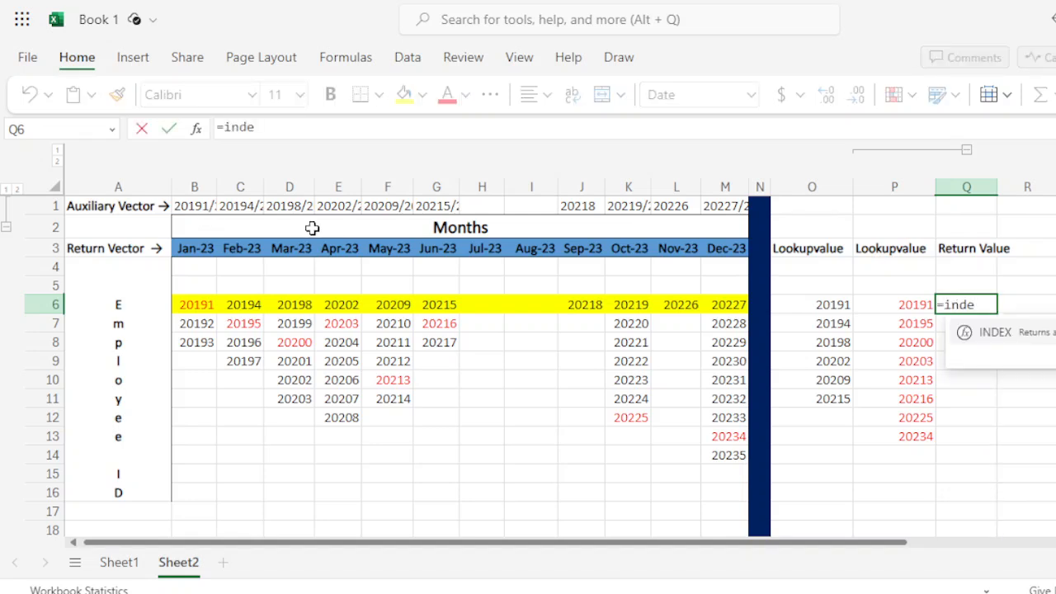
pyautogui.write('x(')
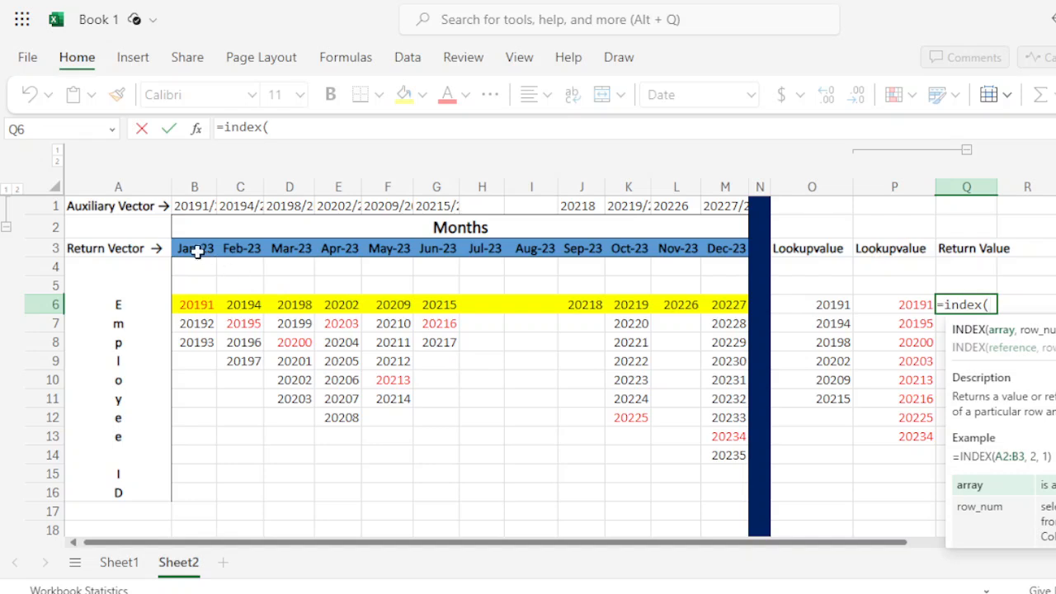
pyautogui.moveTo(196, 250); pyautogui.dragTo(727, 249)
pyautogui.click(278, 126)
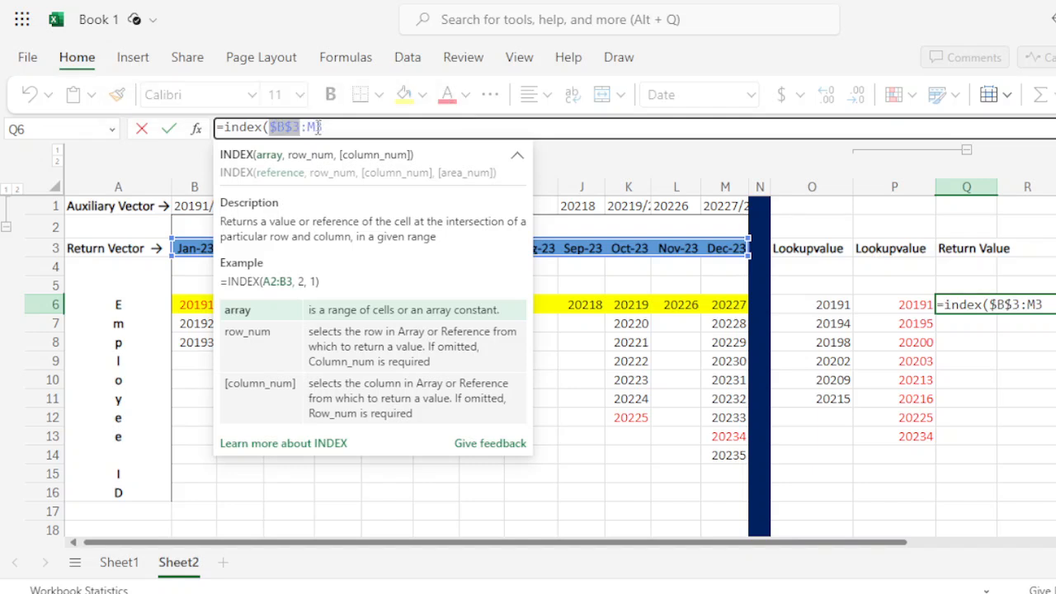
pyautogui.press('F4')
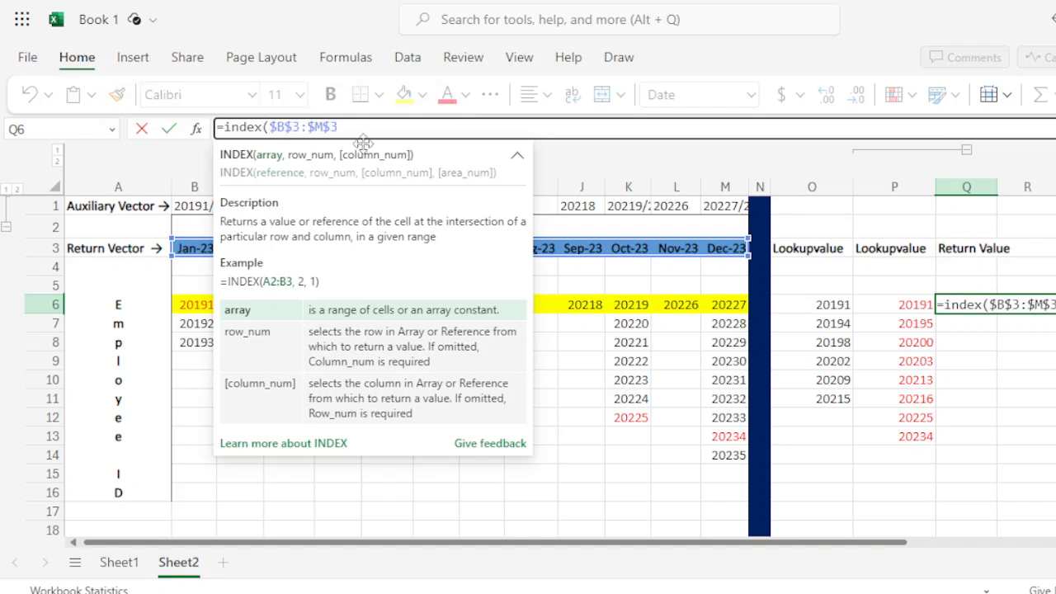
pyautogui.write(',')
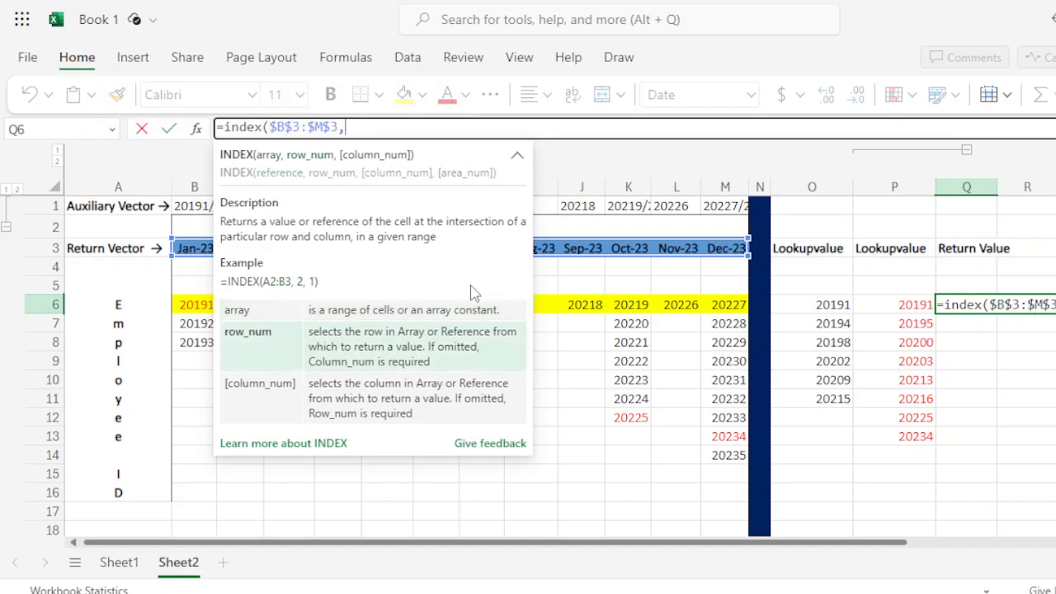
# Complete the Q6 formula with MATCH, looking up P6 in the absolute range $B$1:$M$1 with match type 0
pyautogui.write('match(')
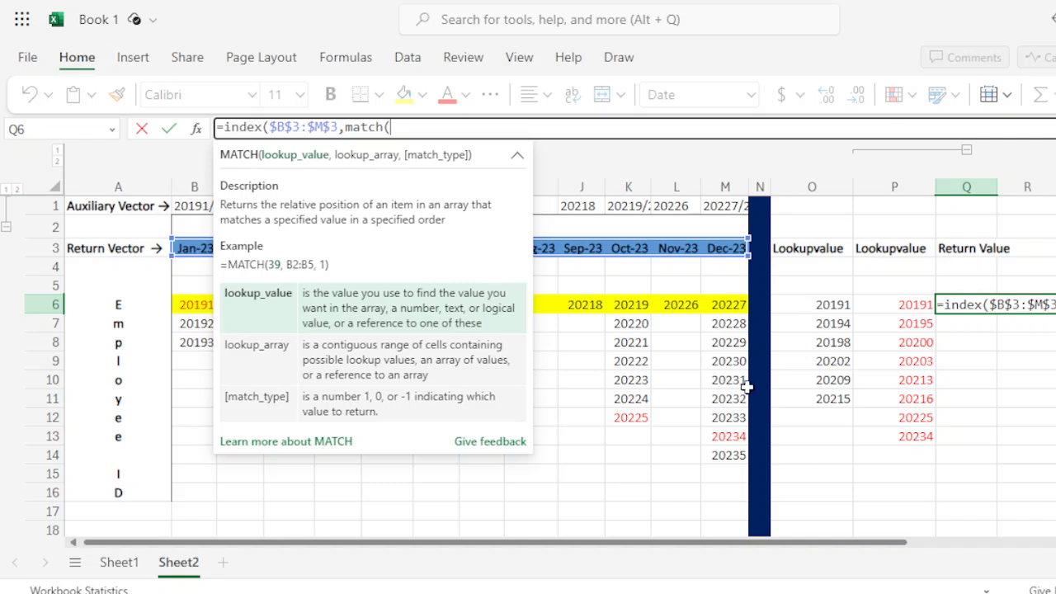
pyautogui.click(910, 305)
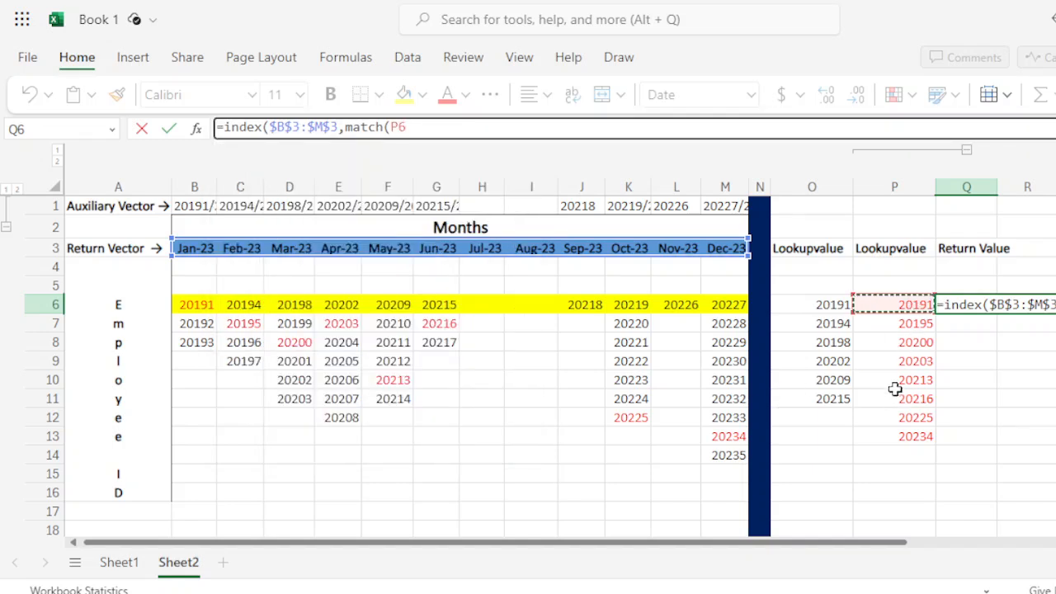
pyautogui.write(',')
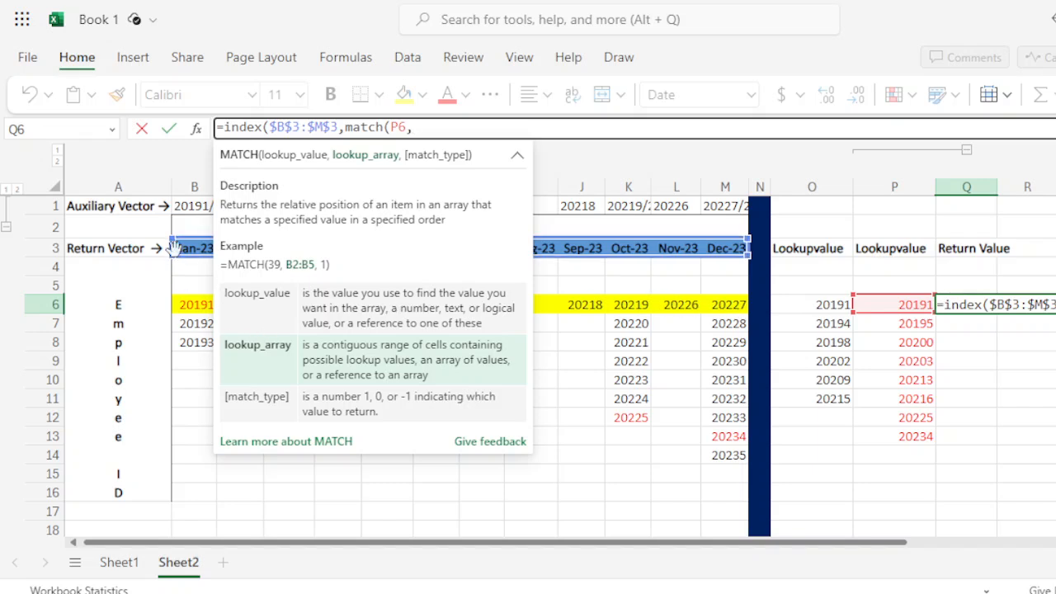
pyautogui.moveTo(197, 206); pyautogui.dragTo(717, 205)
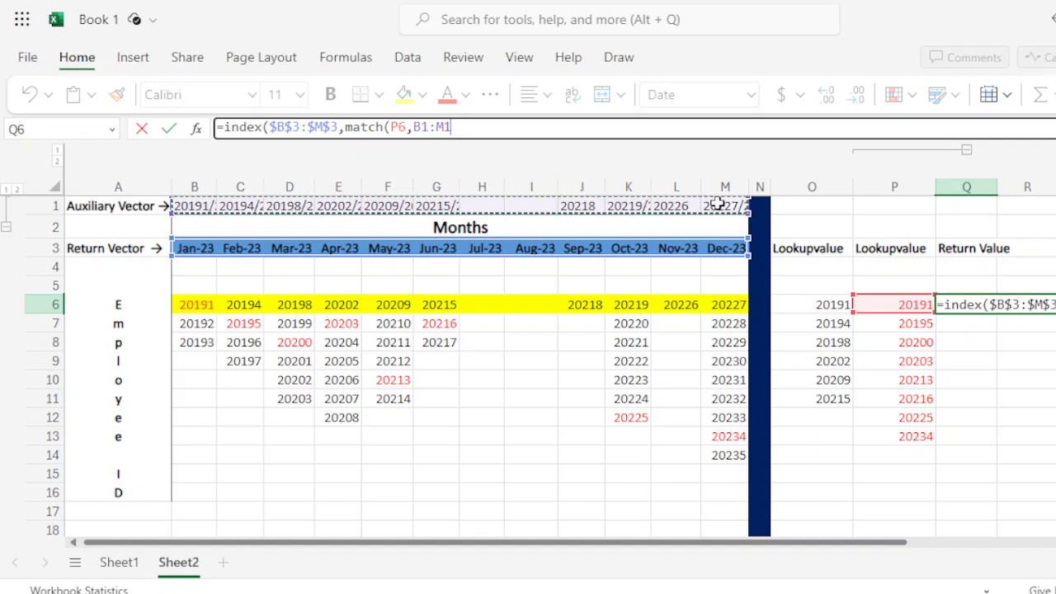
pyautogui.press('F4')
pyautogui.click(423, 126)
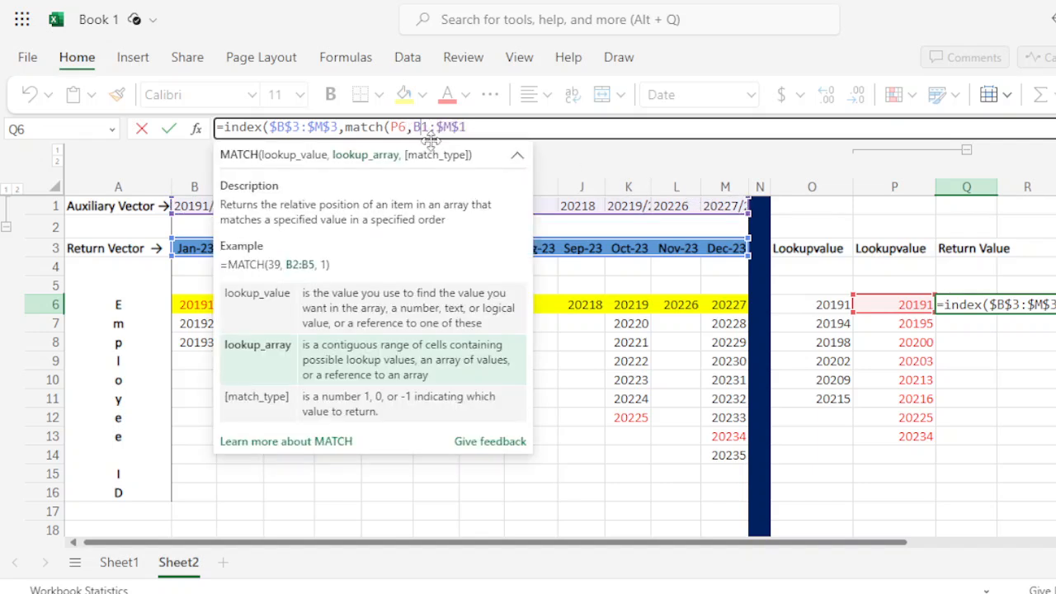
pyautogui.press('F4')
pyautogui.click(491, 130)
pyautogui.write(',')
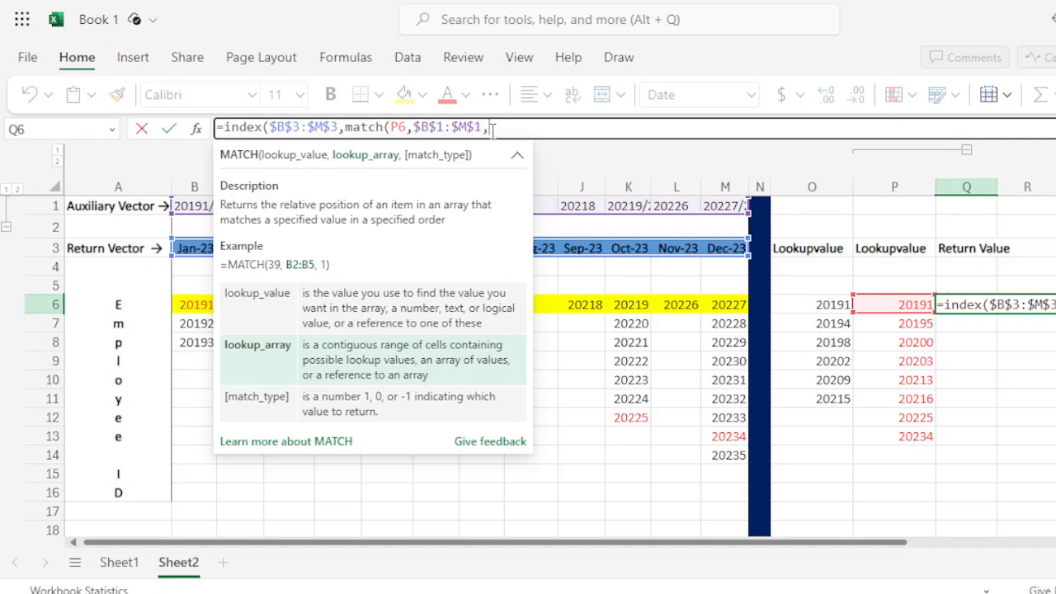
pyautogui.write('0))')
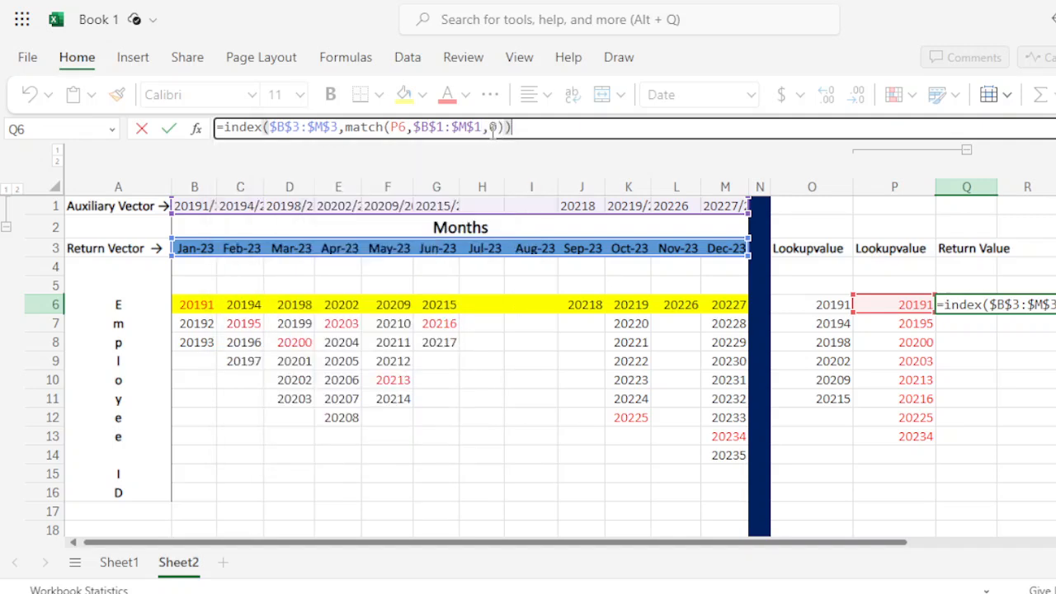
pyautogui.press('Return')
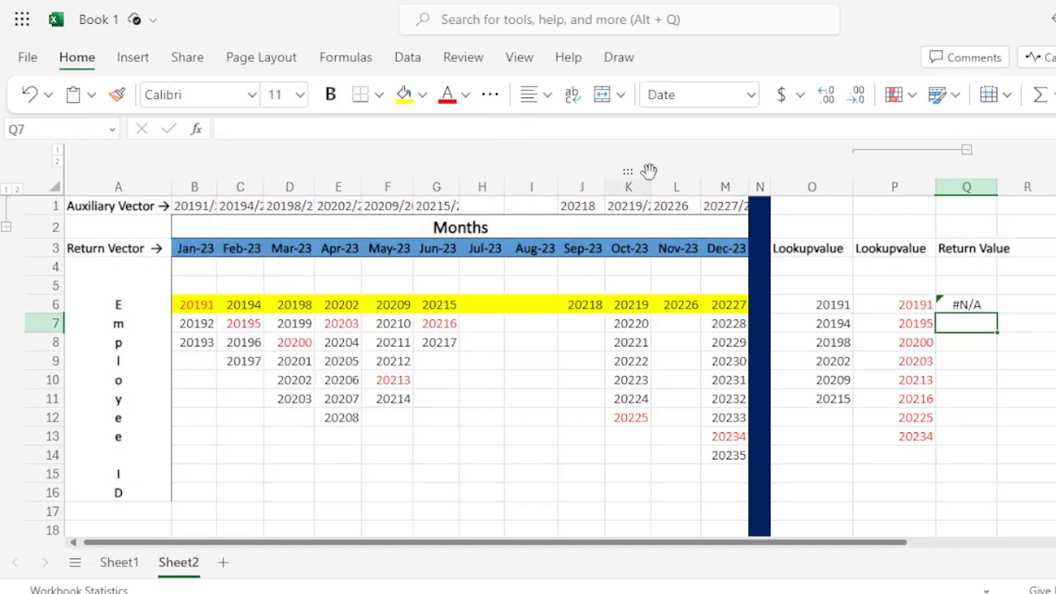
# Widen column B to inspect the joined IDs in B1, and narrow the column partway back
pyautogui.click(962, 302)
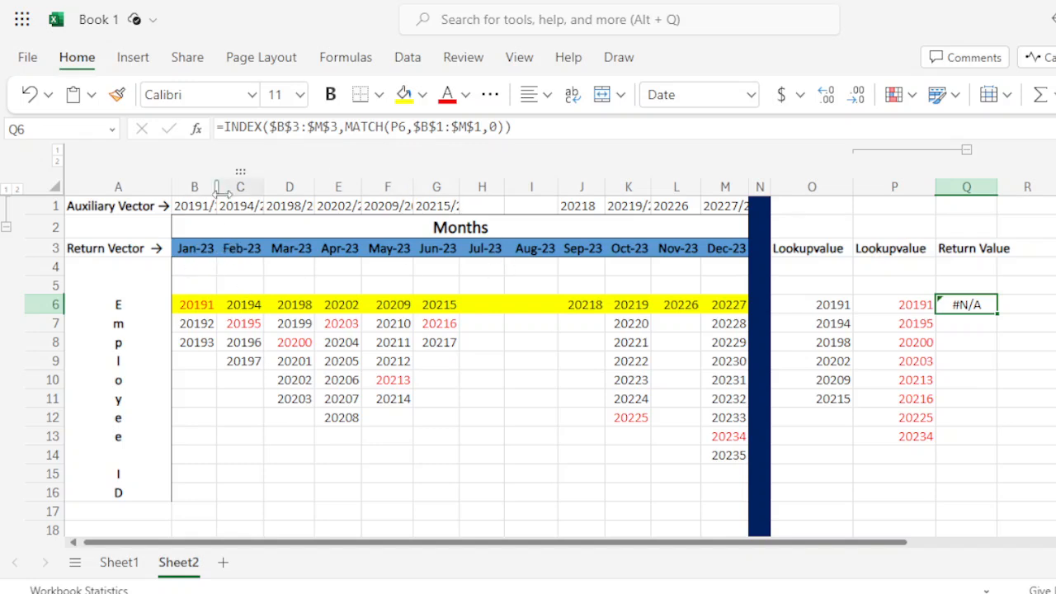
pyautogui.moveTo(217, 187); pyautogui.dragTo(305, 187)
pyautogui.click(281, 307)
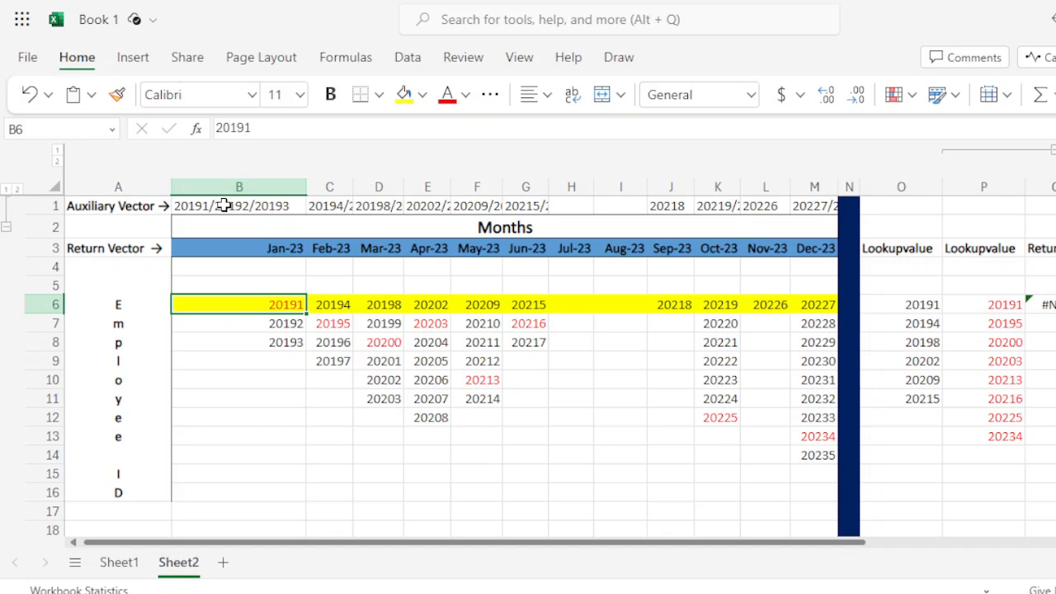
pyautogui.moveTo(307, 188); pyautogui.dragTo(242, 191)
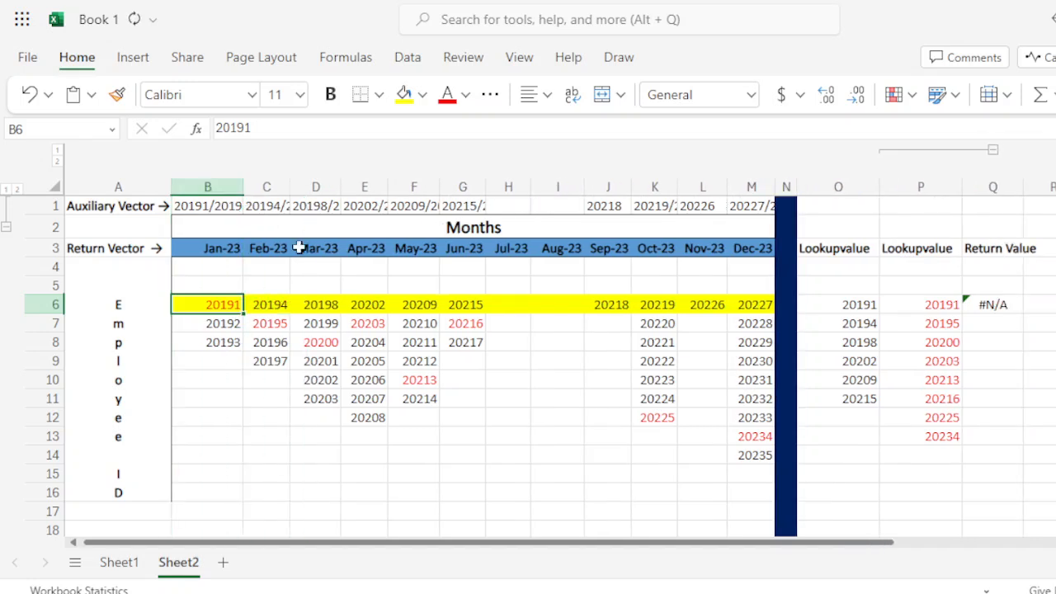
# Wrap the MATCH lookup value in the Q6 formula with wildcards, as "*"&P6&"*"
pyautogui.click(996, 305)
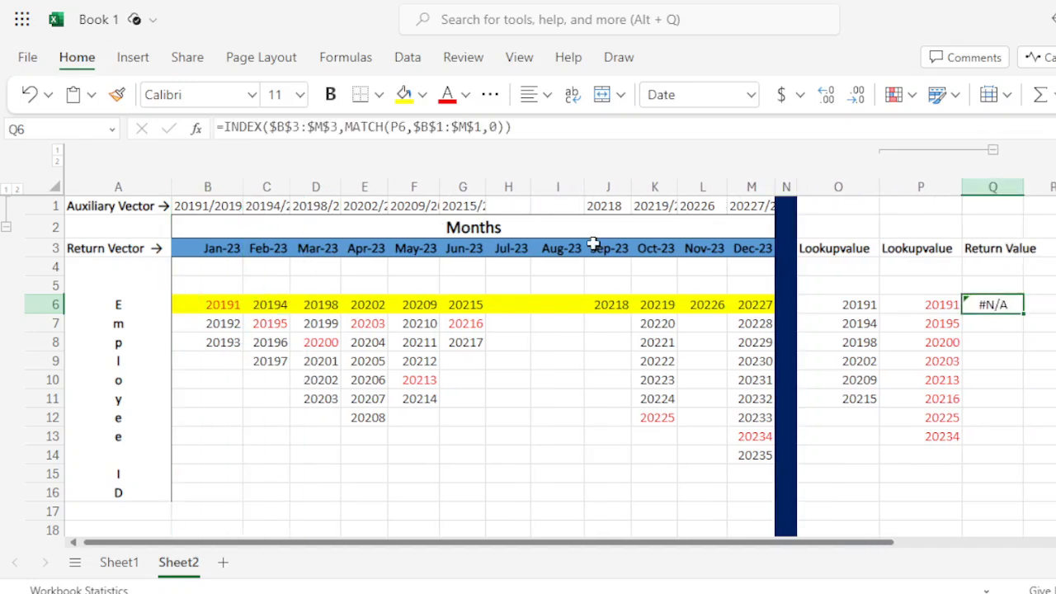
pyautogui.click(392, 127)
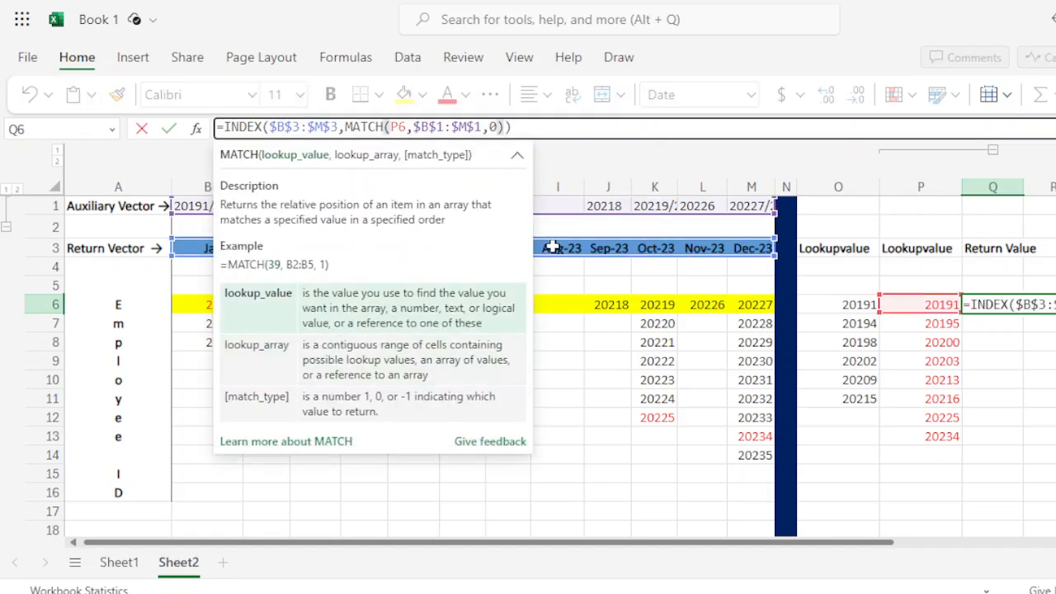
pyautogui.write('"')
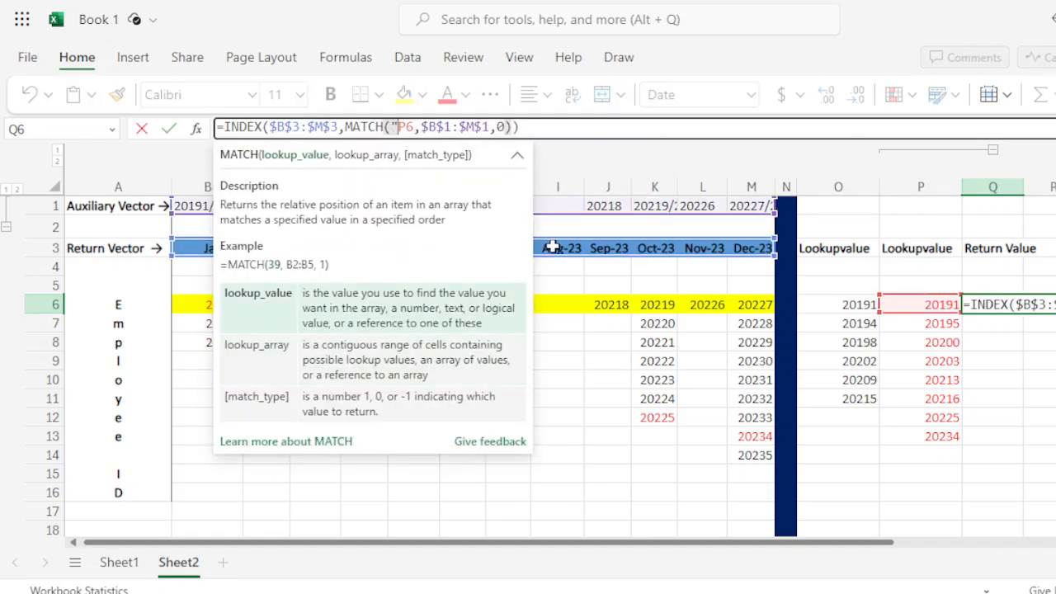
pyautogui.write('*')
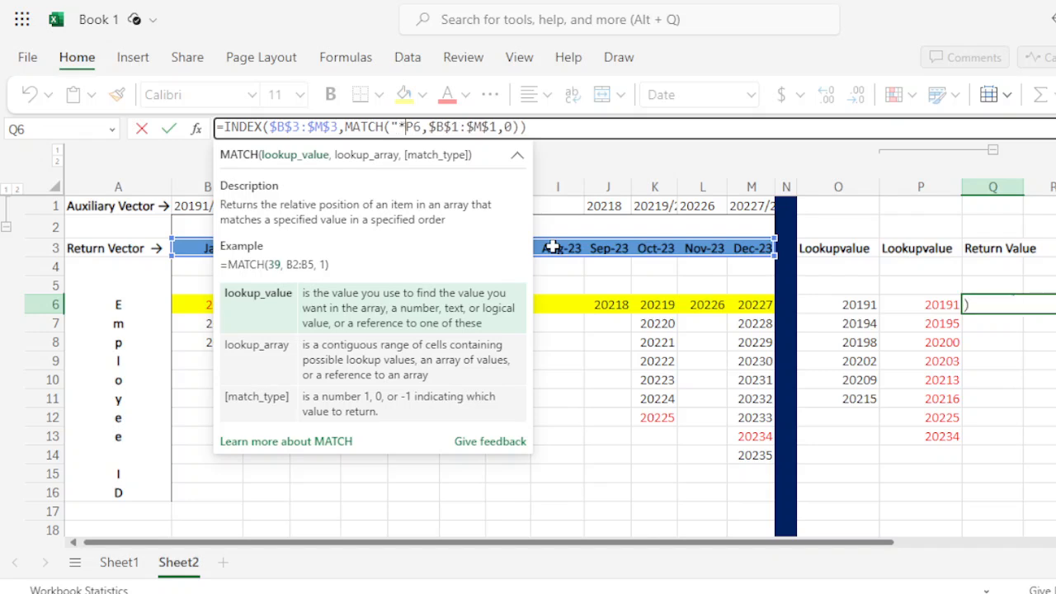
pyautogui.write('"')
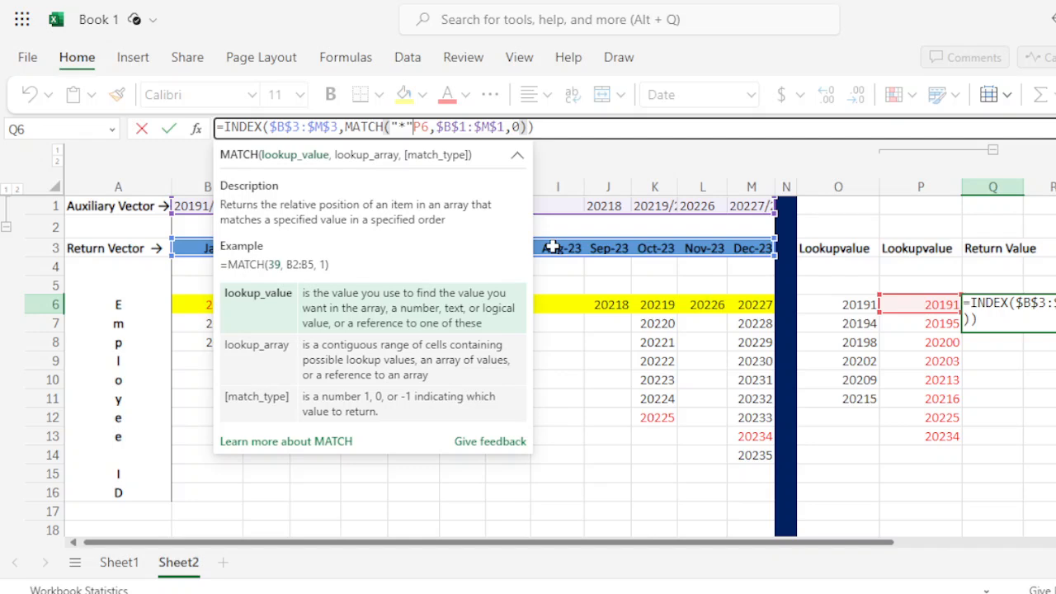
pyautogui.write('&')
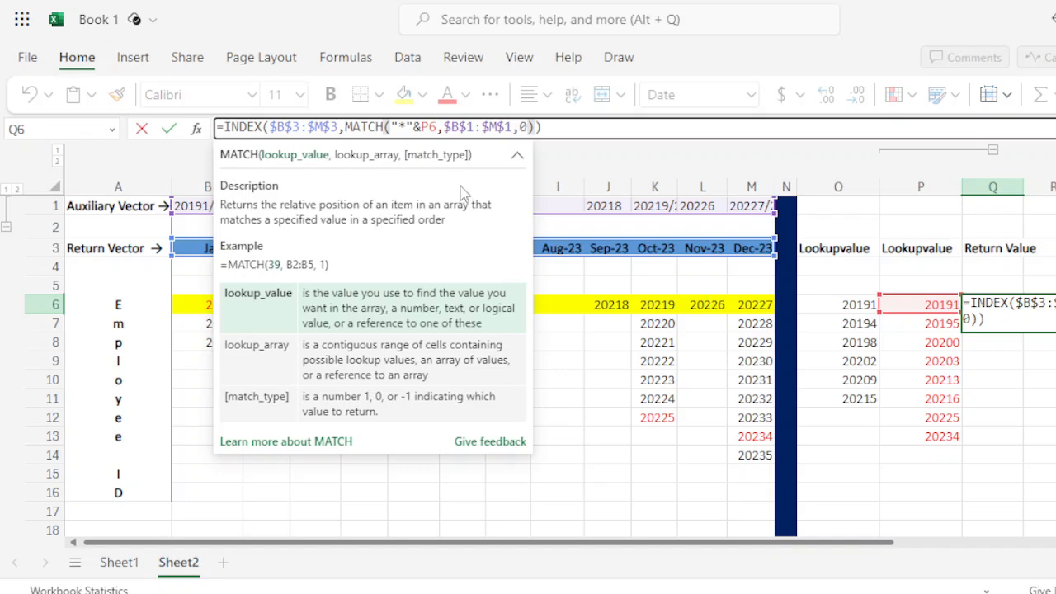
pyautogui.write('&')
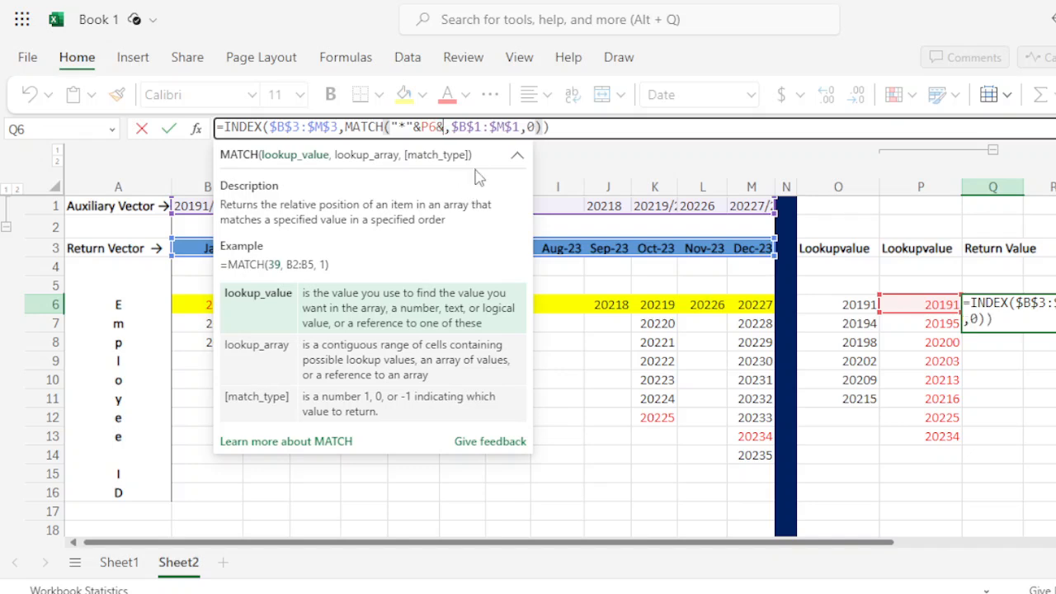
pyautogui.write('"*"')
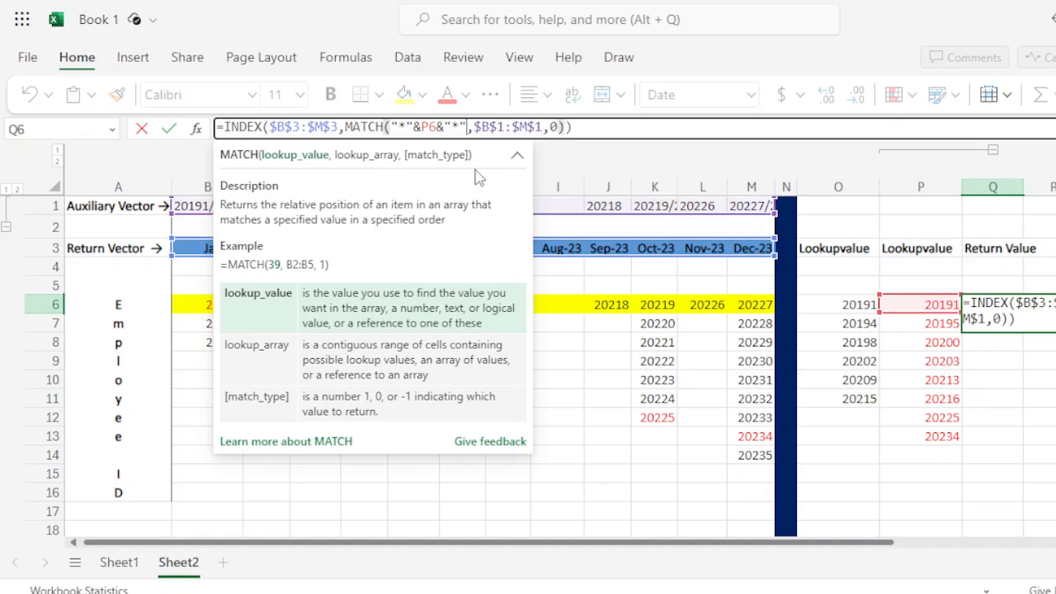
pyautogui.press('Return')
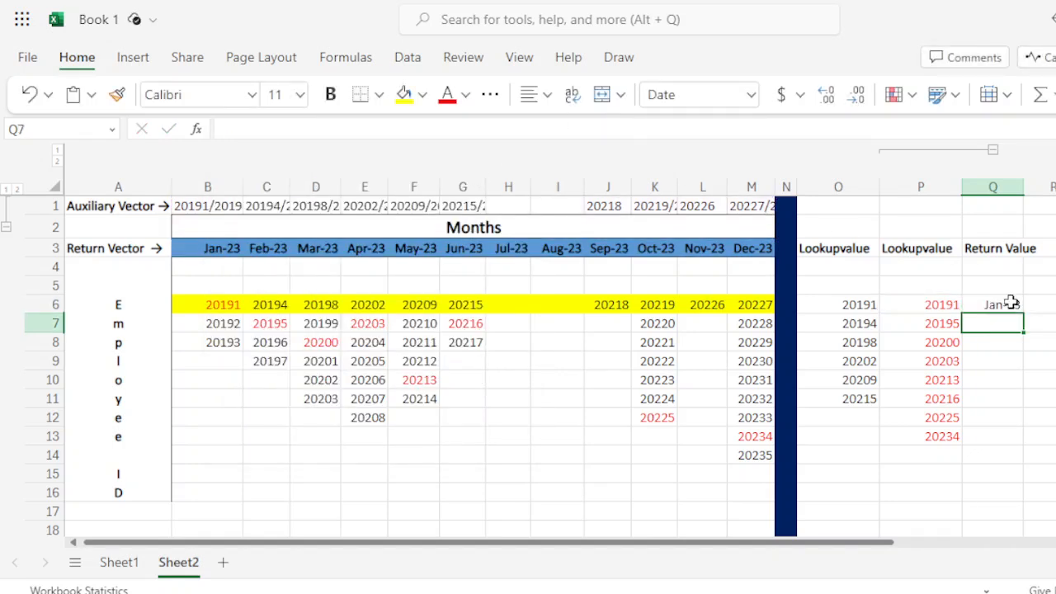
# Fill the INDEX and MATCH formula from Q6 down to Q13, and check the last row against its lookup value
pyautogui.click(1011, 304)
pyautogui.moveTo(1022, 313); pyautogui.dragTo(1013, 432)
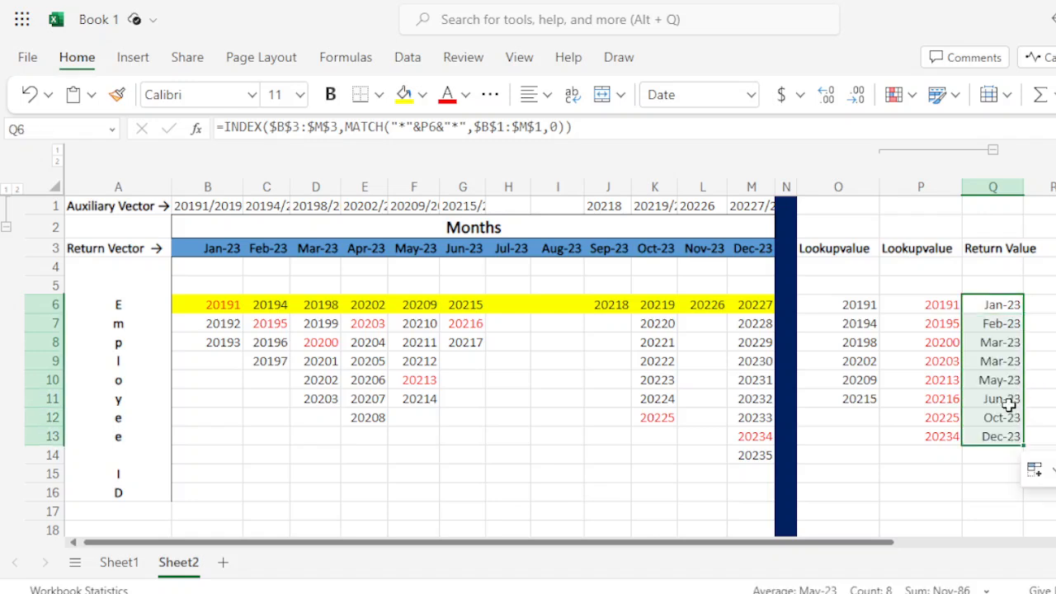
pyautogui.click(984, 441)
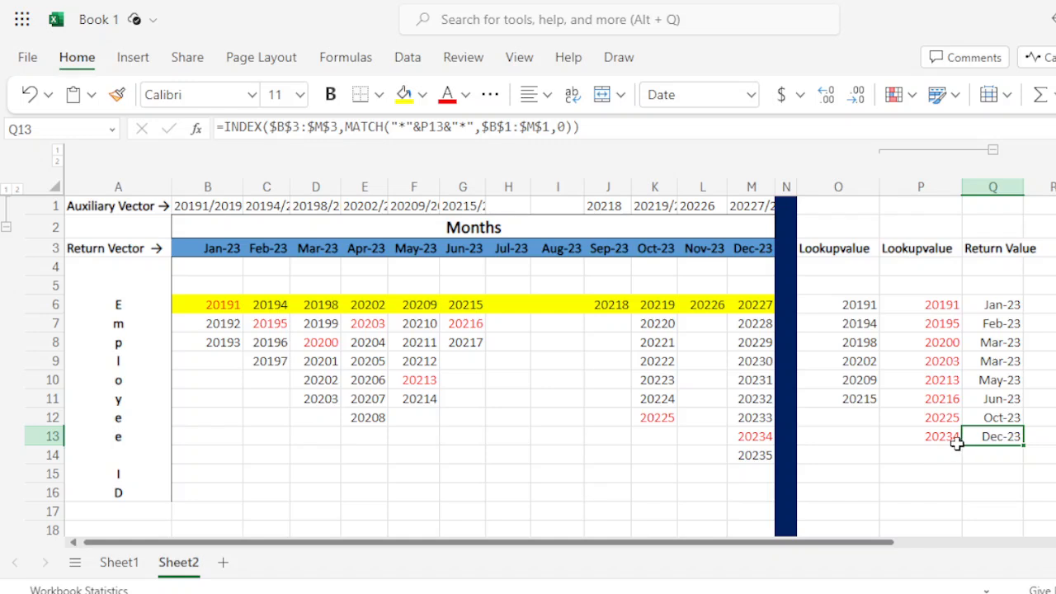
pyautogui.click(956, 443)
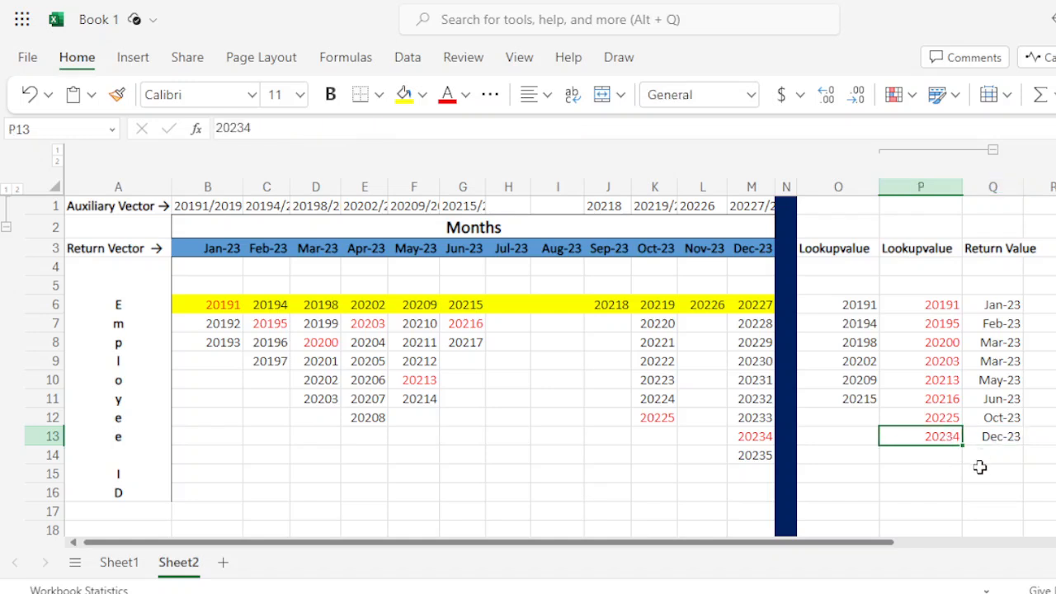